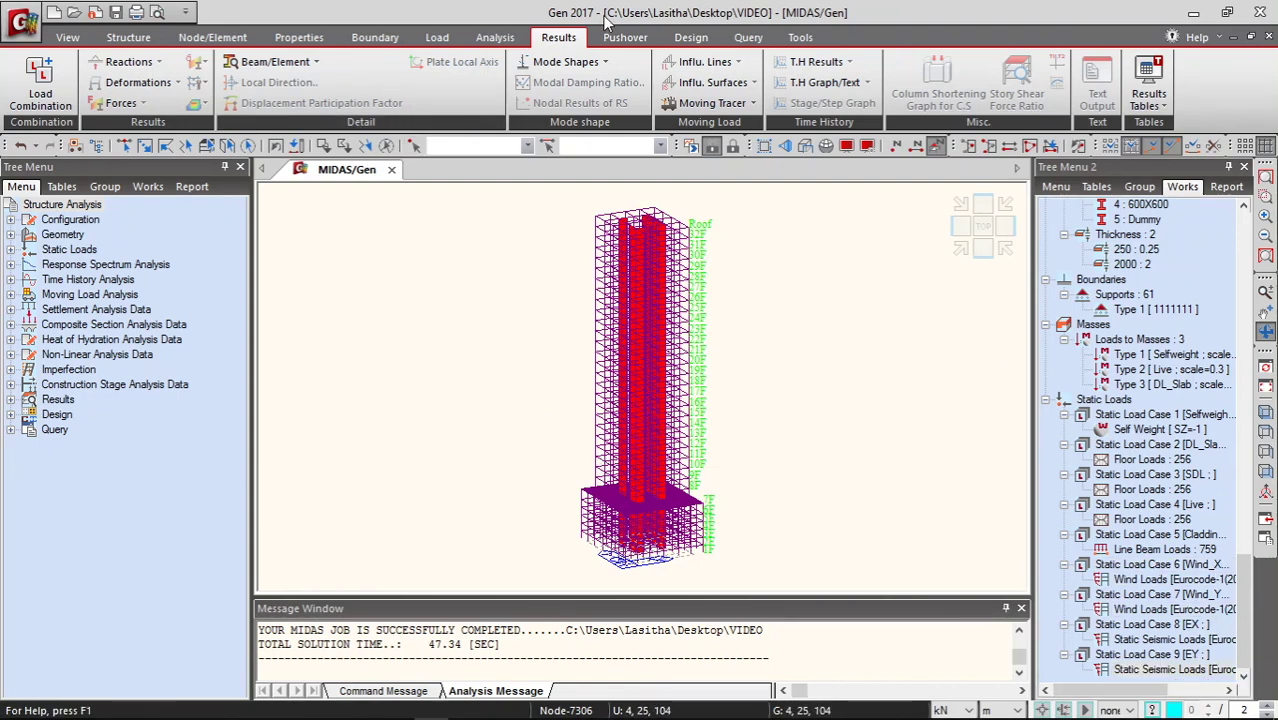
# Bring up the load combination list on the Concrete Design tab.
pyautogui.click(40, 80)
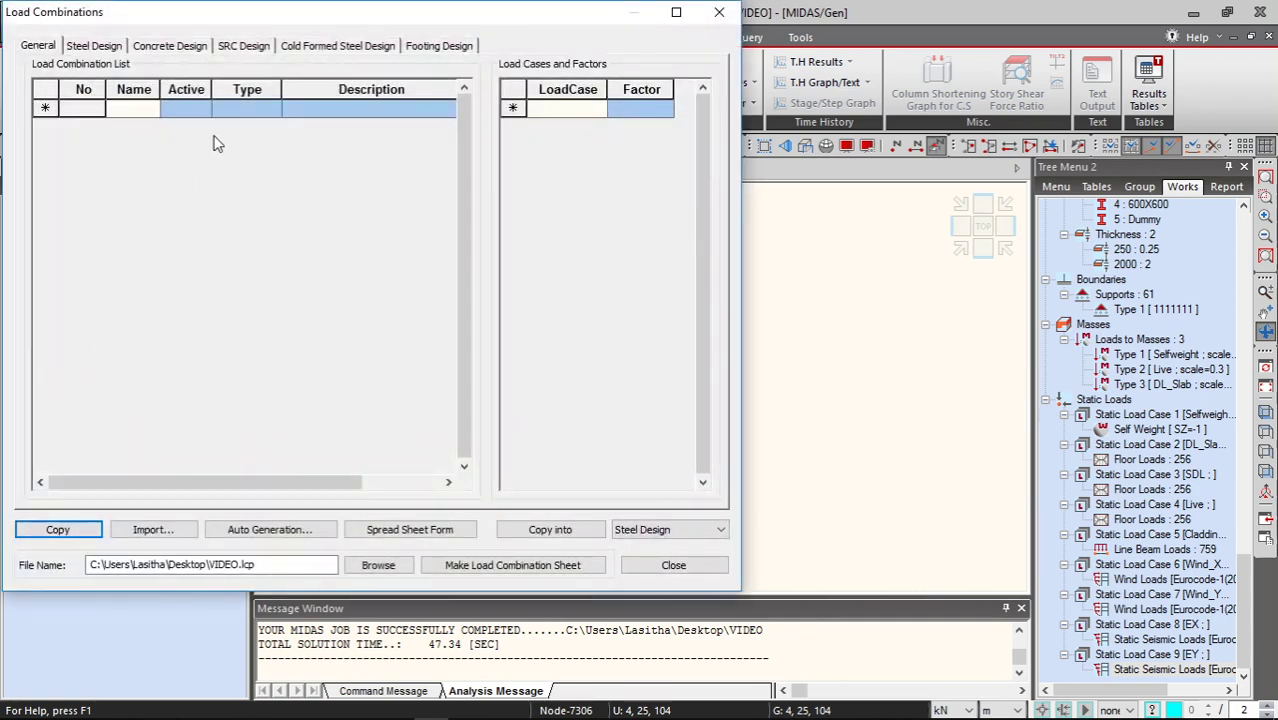
pyautogui.click(175, 47)
pyautogui.scroll(-3, 390, 375)
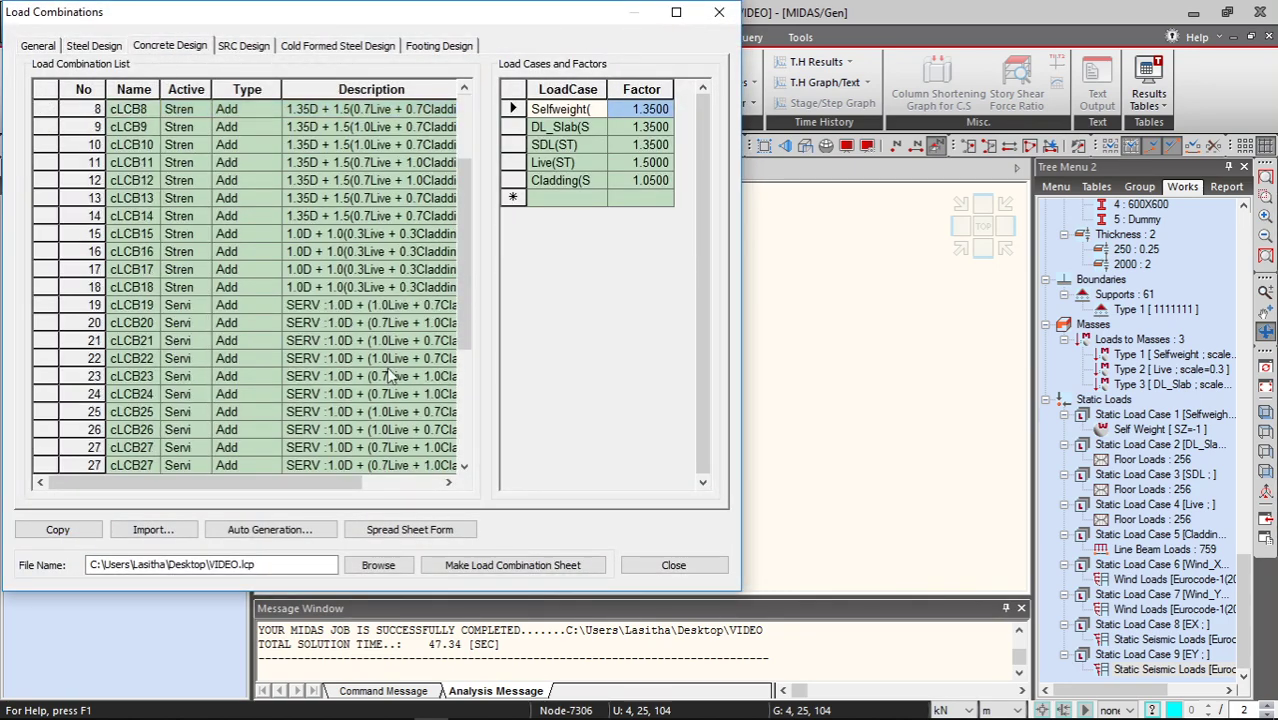
pyautogui.scroll(-4, 370, 345)
pyautogui.scroll(7, 362, 326)
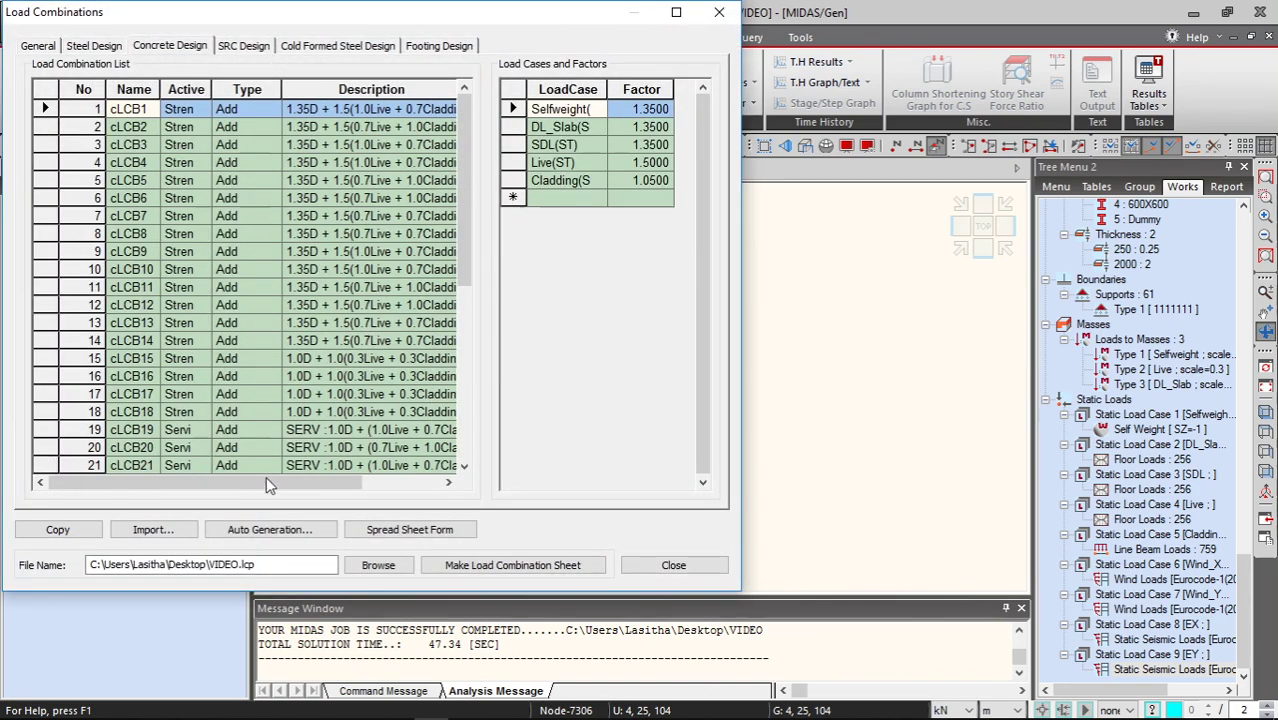
# Auto-generate Eurocode2:04 concrete combinations using the Singapore national annex.
pyautogui.click(262, 530)
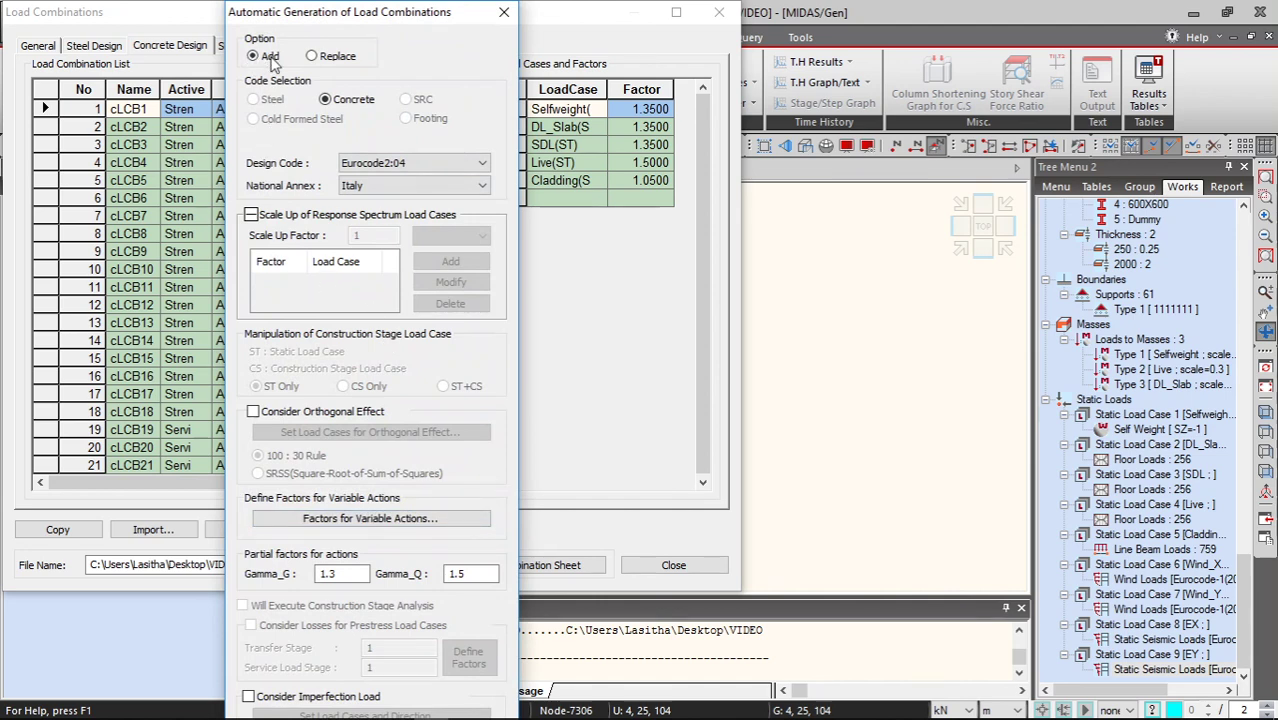
pyautogui.click(365, 187)
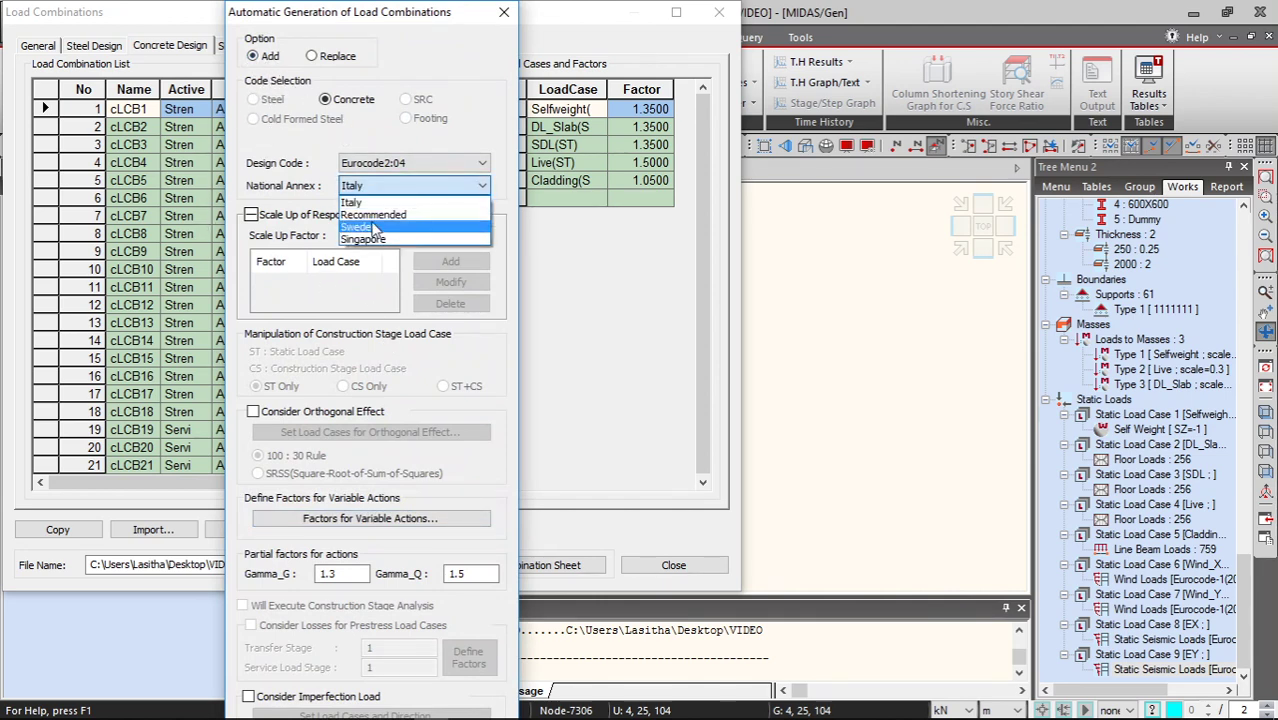
pyautogui.click(362, 239)
pyautogui.click(251, 214)
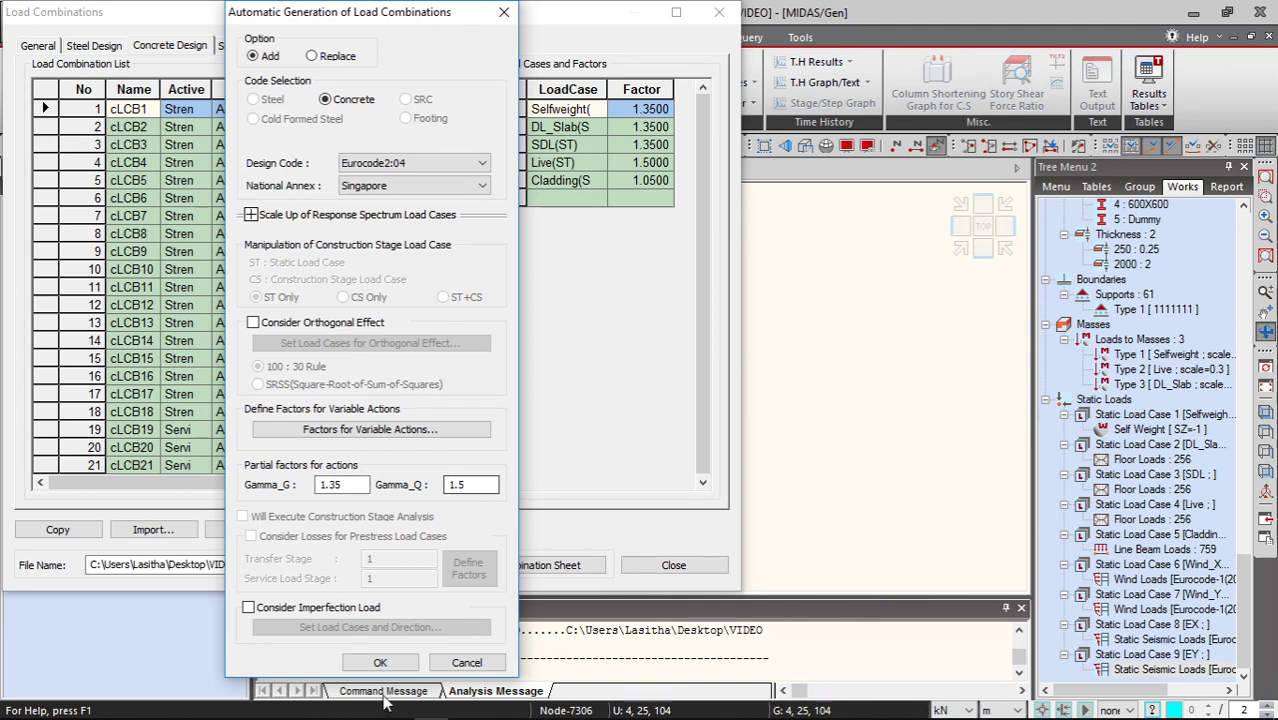
pyautogui.click(380, 662)
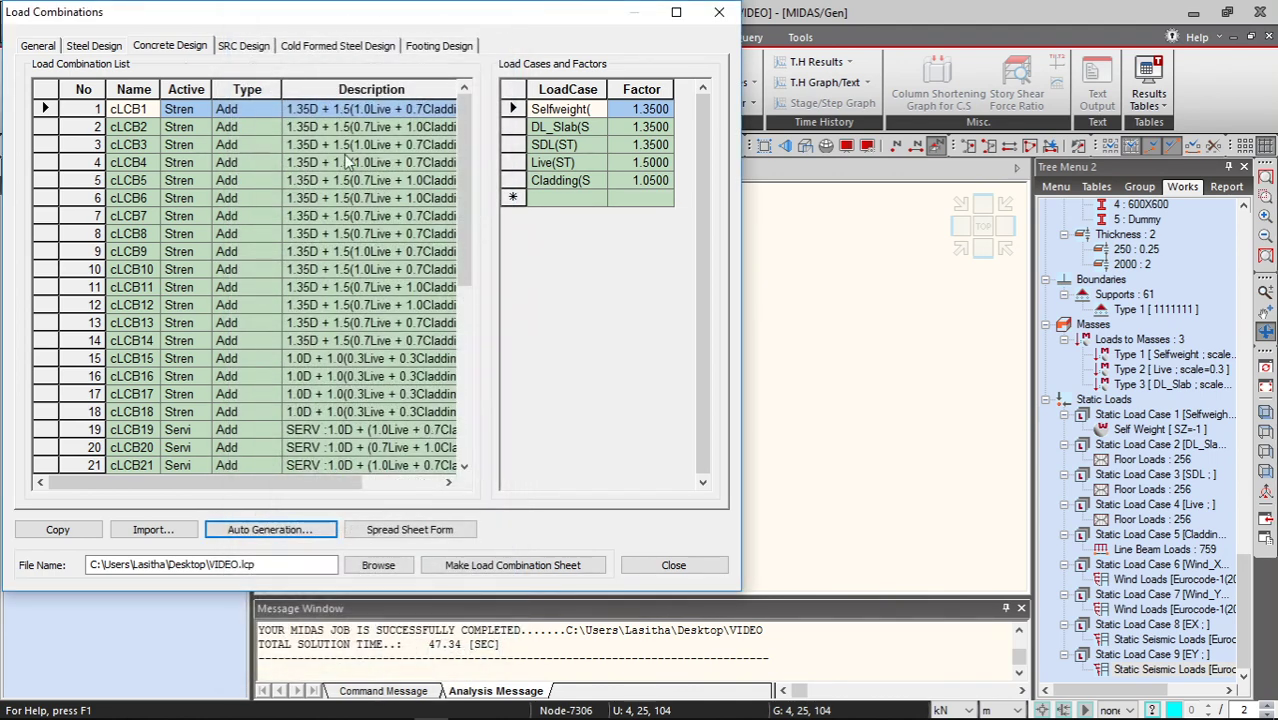
pyautogui.scroll(-7, 336, 300)
pyautogui.scroll(3, 260, 293)
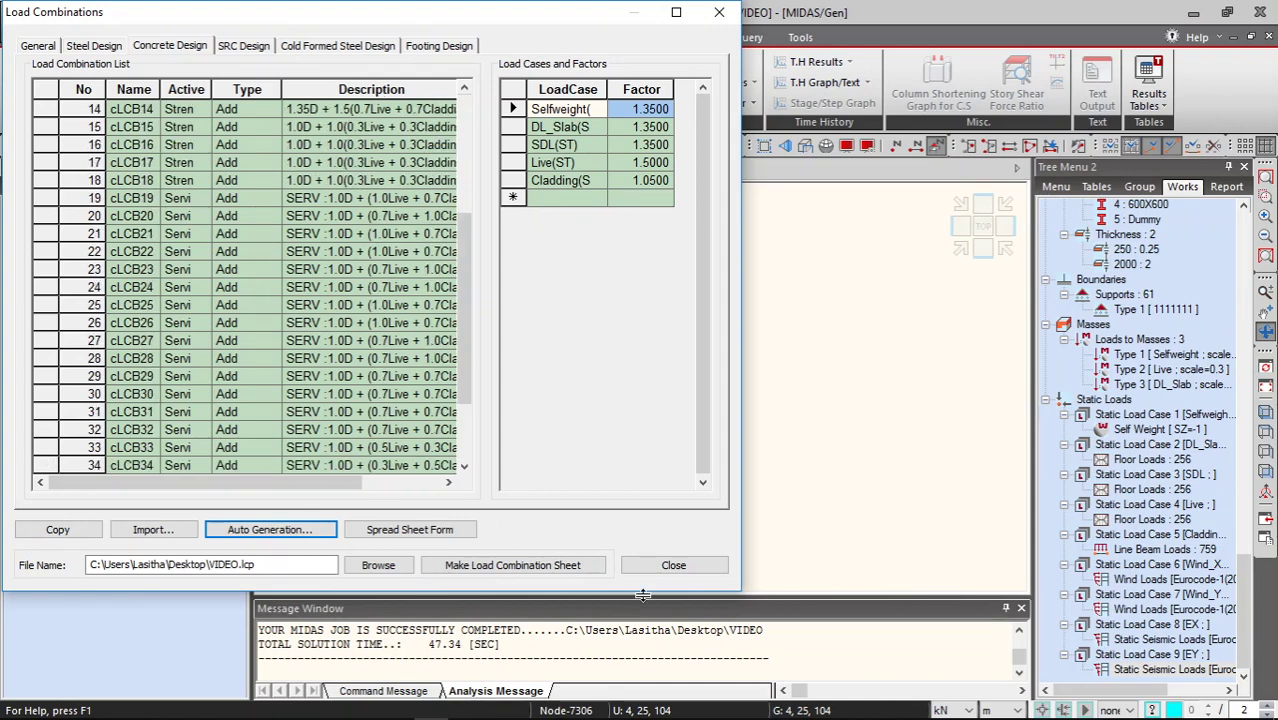
pyautogui.click(673, 565)
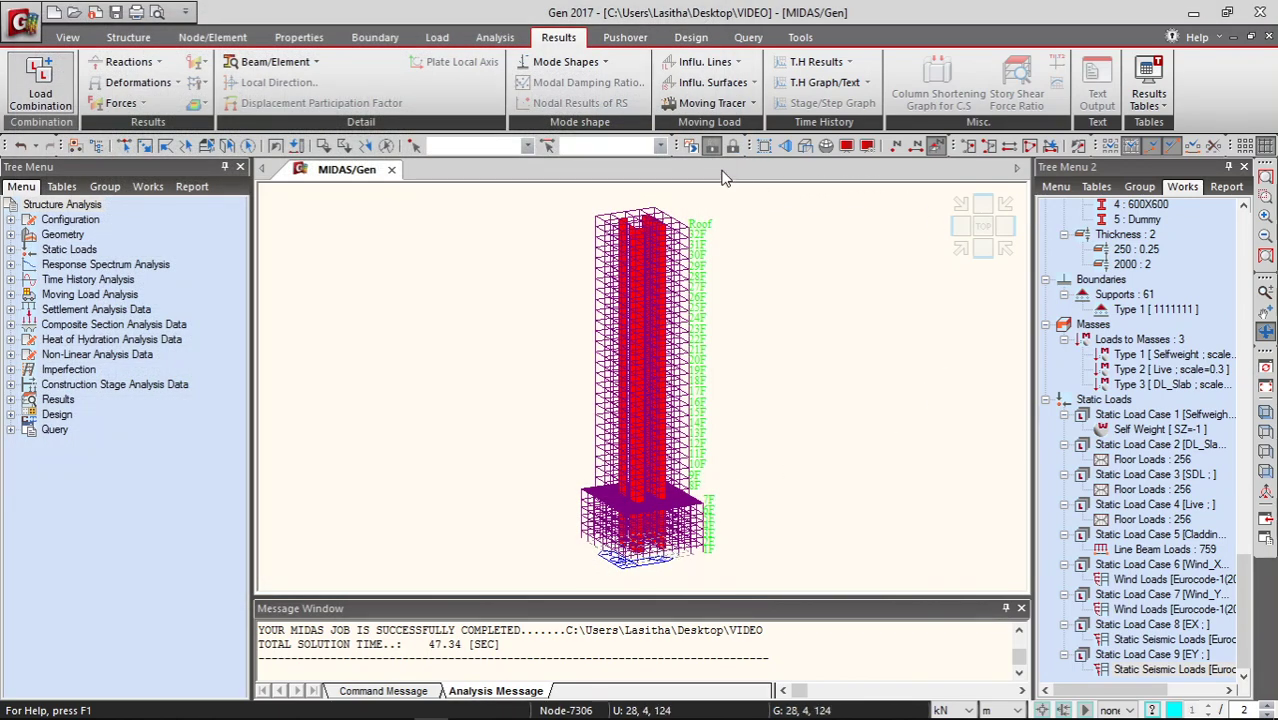
# Run Perform Analysis until the FEA solver completes, in 47.71 seconds.
pyautogui.click(689, 147)
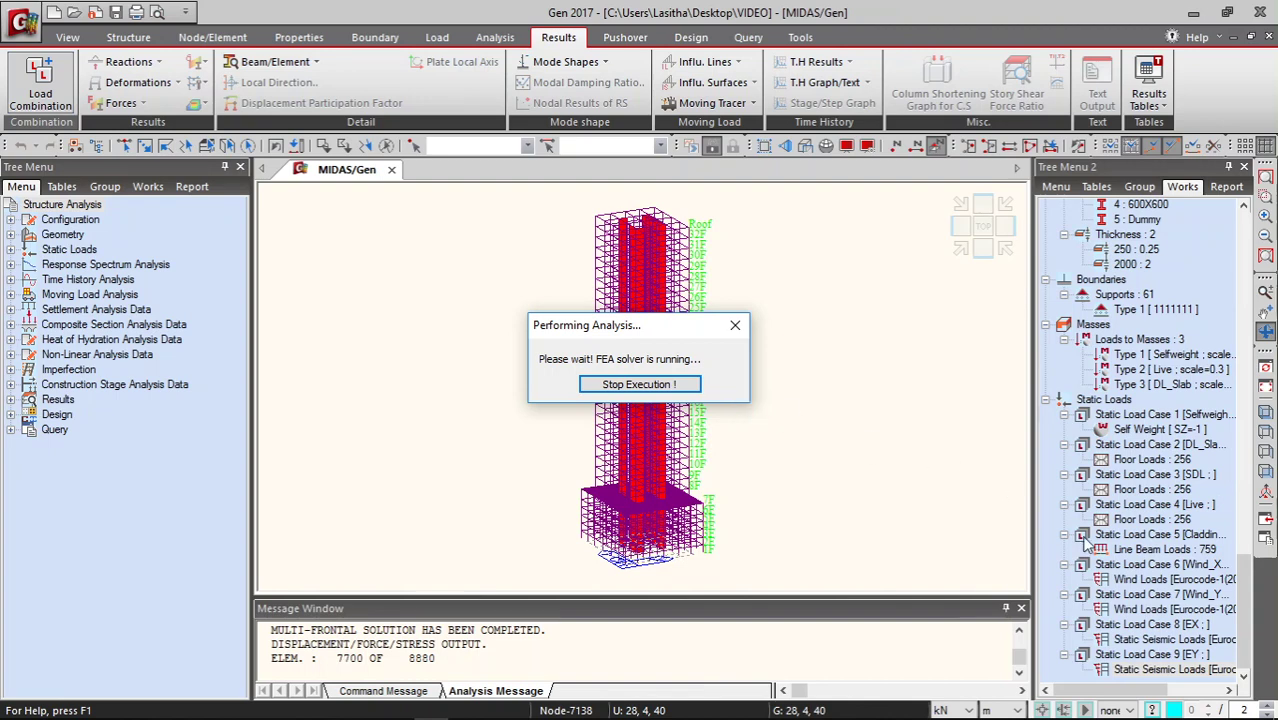
pyautogui.scroll(1, 1150, 485)
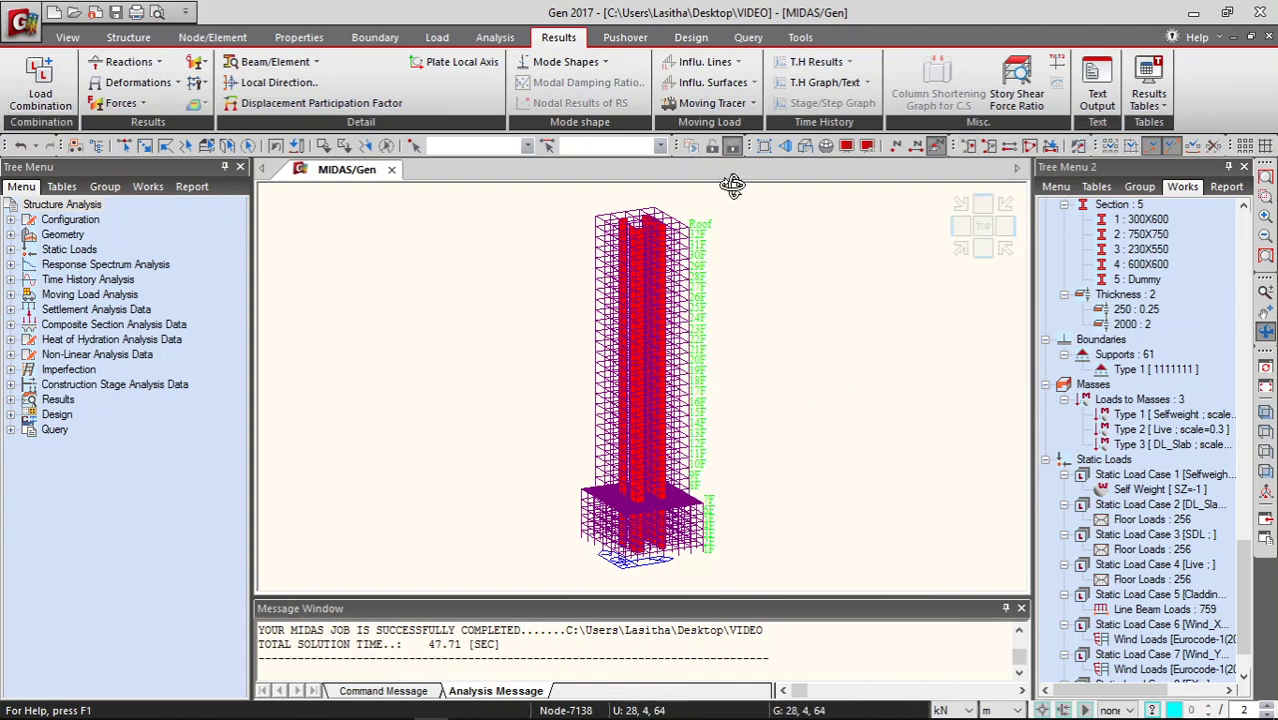
# Open the Story Drift result table for load case Wind_Y(ST).
pyautogui.click(1170, 94)
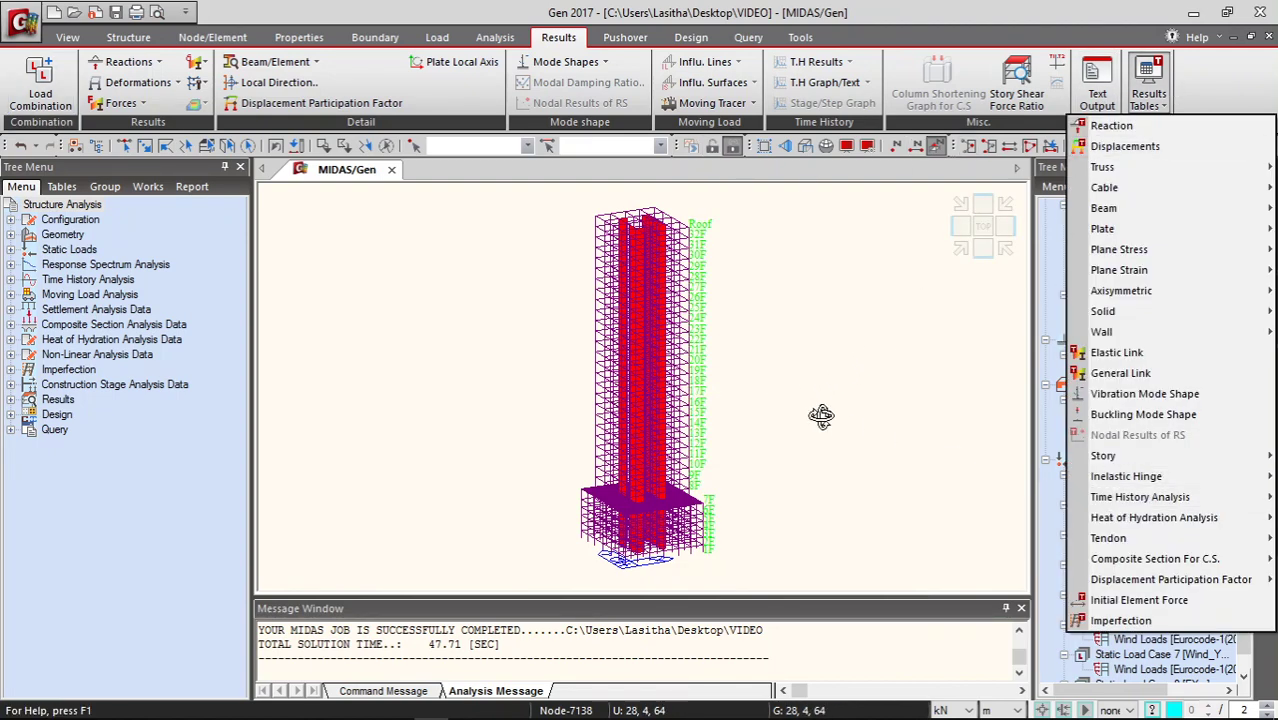
pyautogui.click(820, 415)
pyautogui.click(1145, 98)
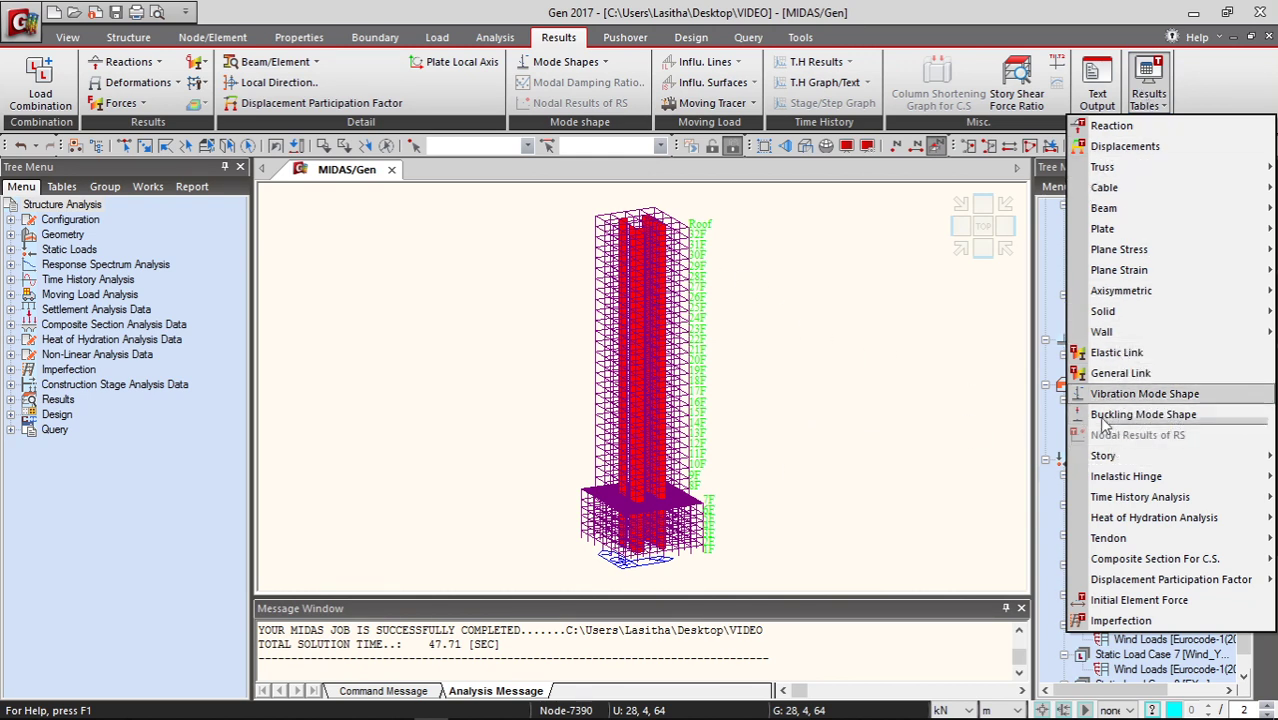
pyautogui.moveTo(1120, 462)
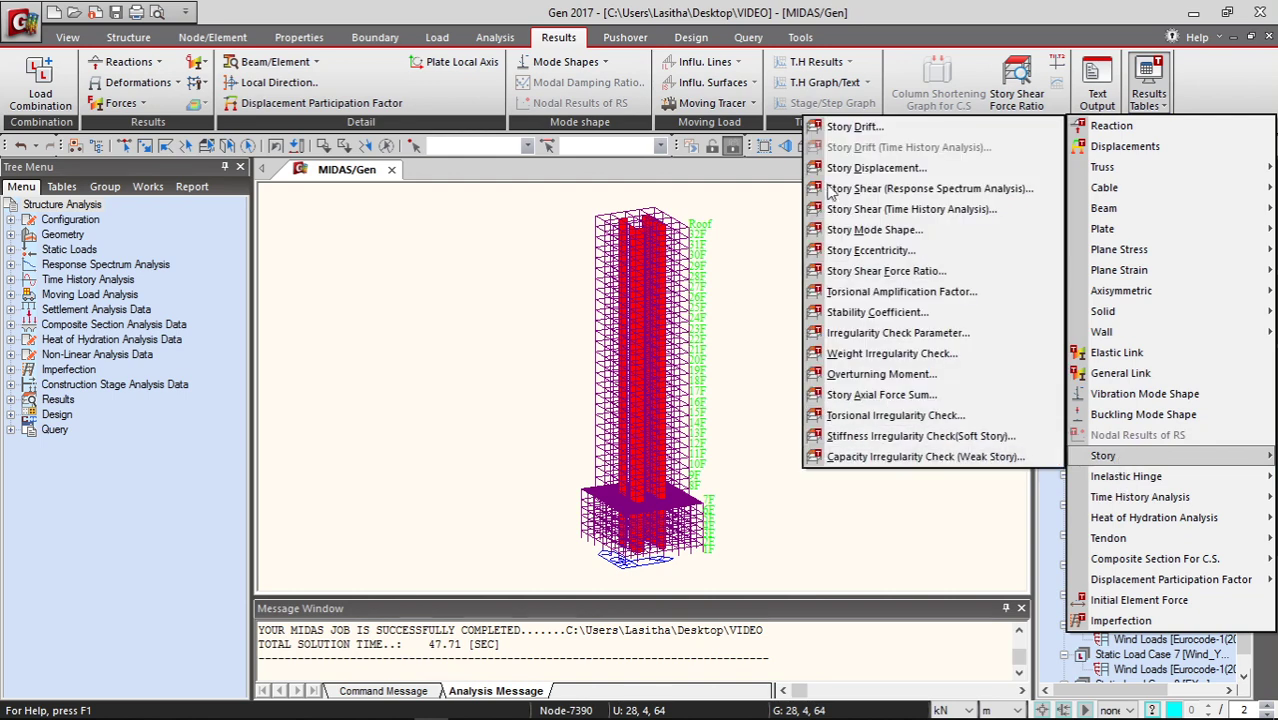
pyautogui.click(869, 136)
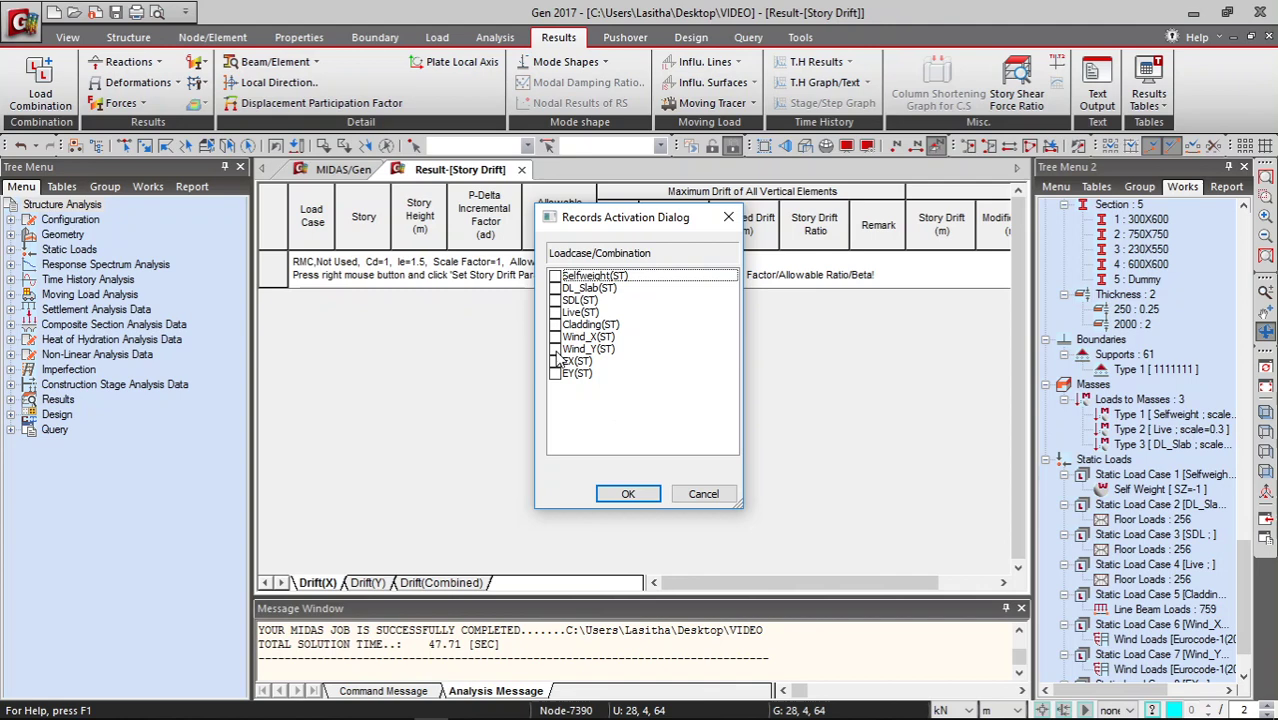
pyautogui.click(555, 349)
pyautogui.click(630, 494)
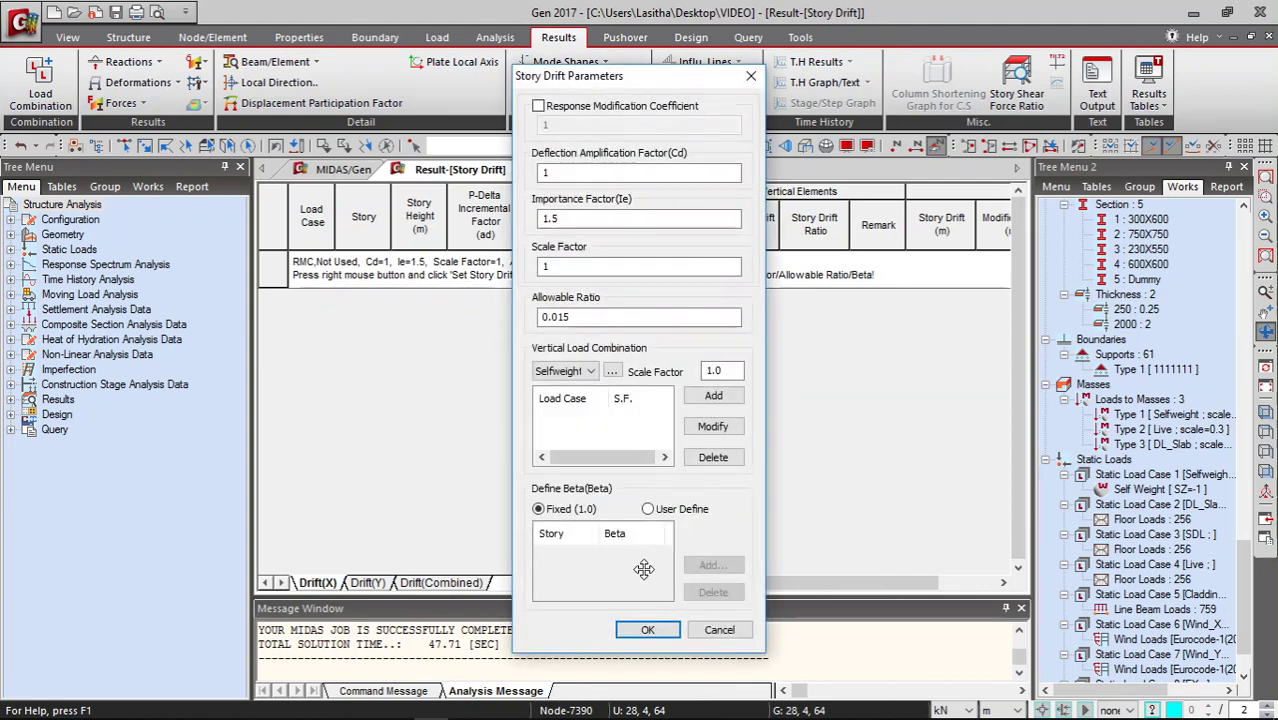
# Set the allowable drift ratio to 0.002 and apply it.
pyautogui.doubleClick(556, 316)
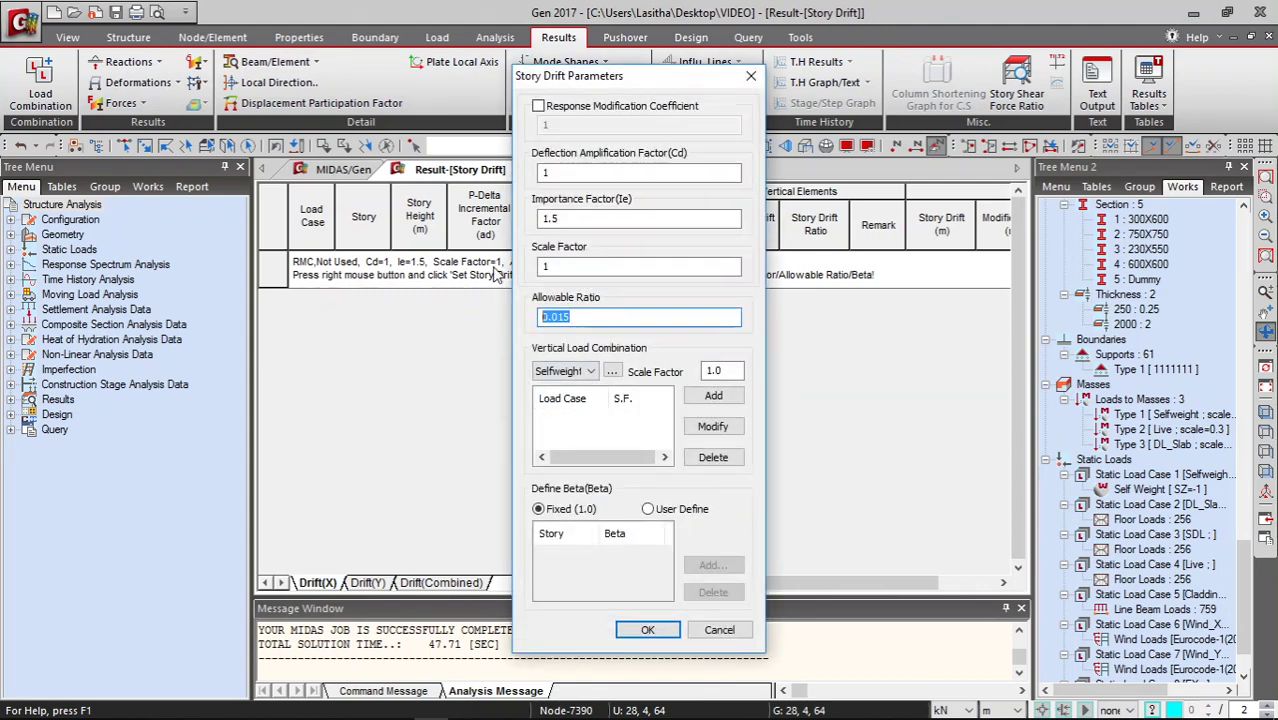
pyautogui.write('0.')
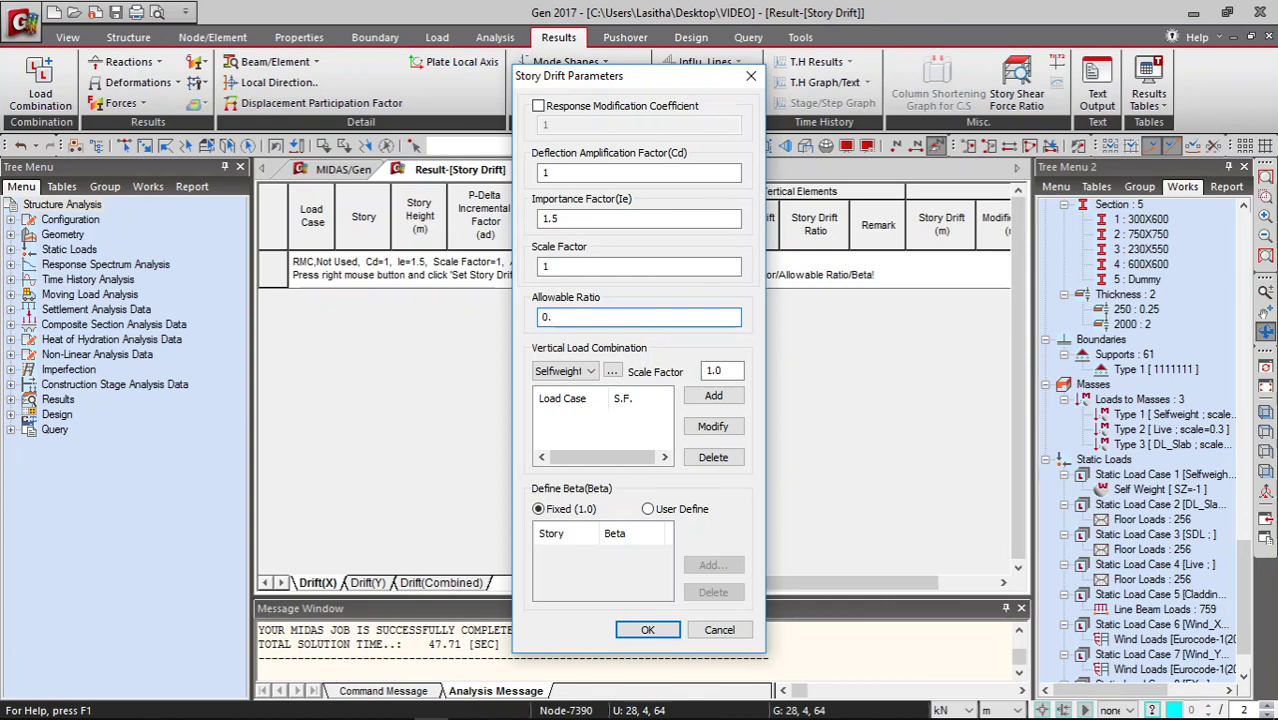
pyautogui.click(647, 629)
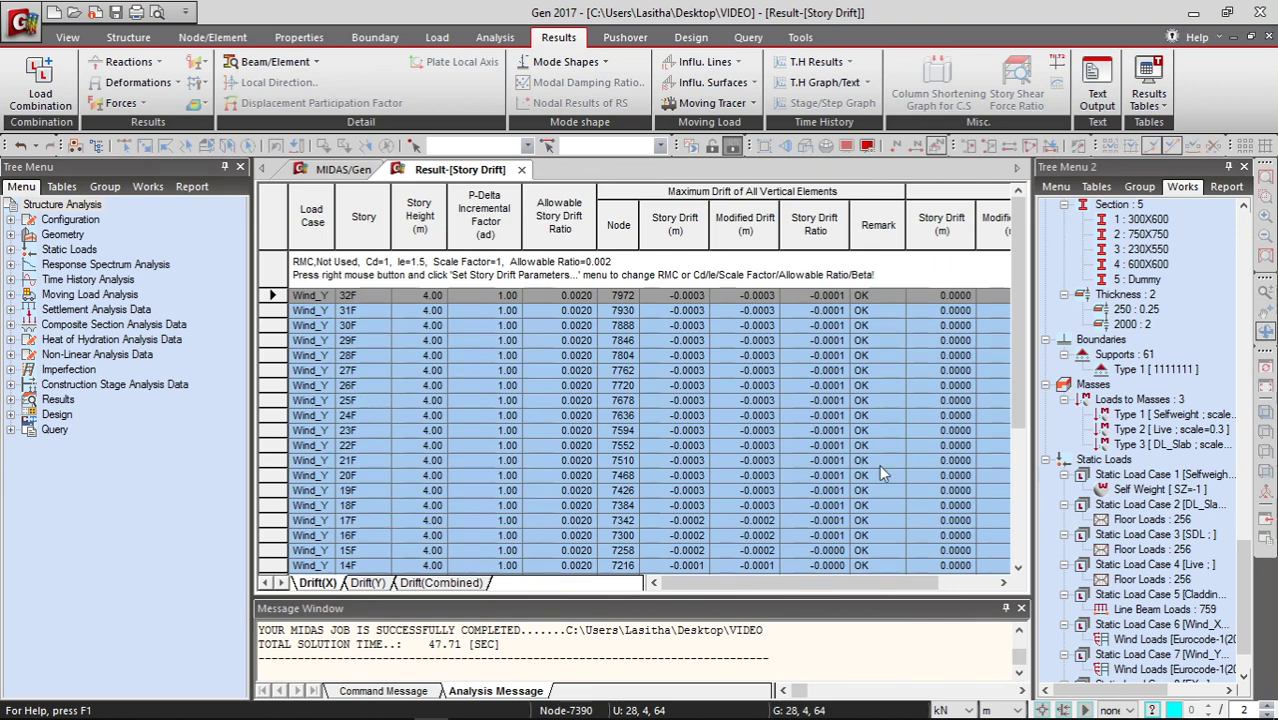
# Tabulate the Torsional Irregularity Check for EY(ST), flagging stories 19F–11F as irregular.
pyautogui.click(1151, 97)
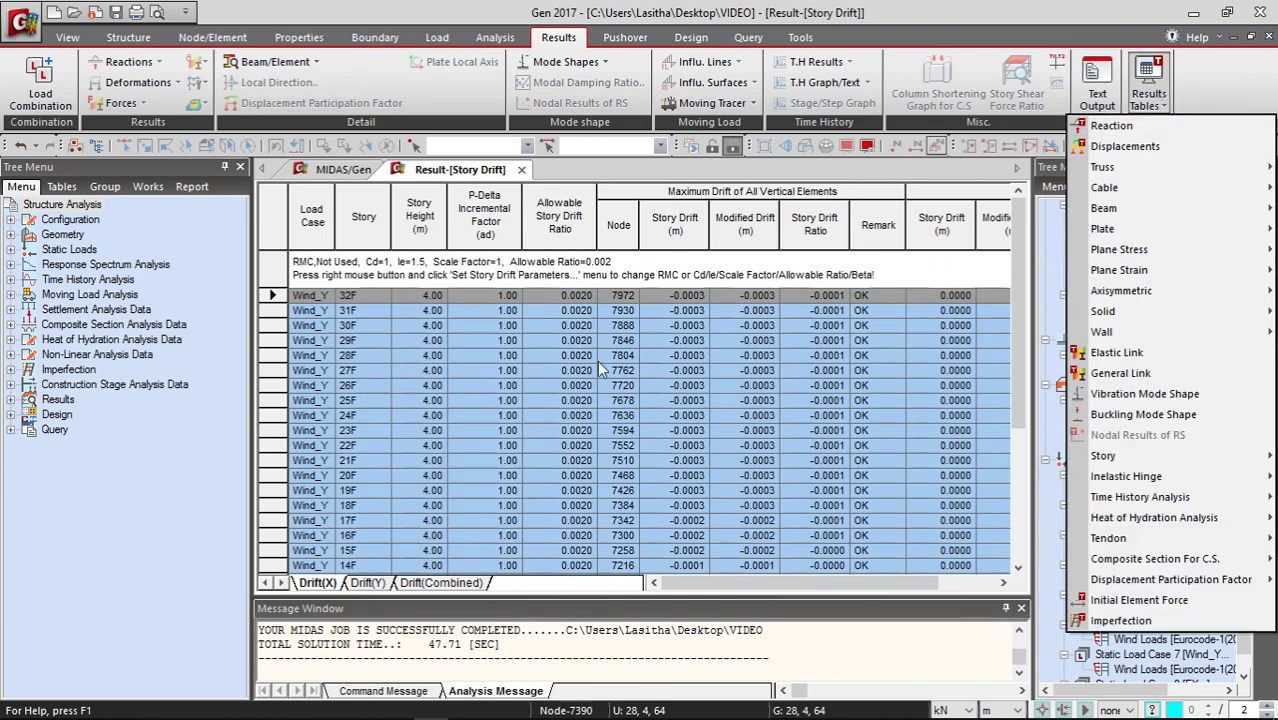
pyautogui.moveTo(1120, 455)
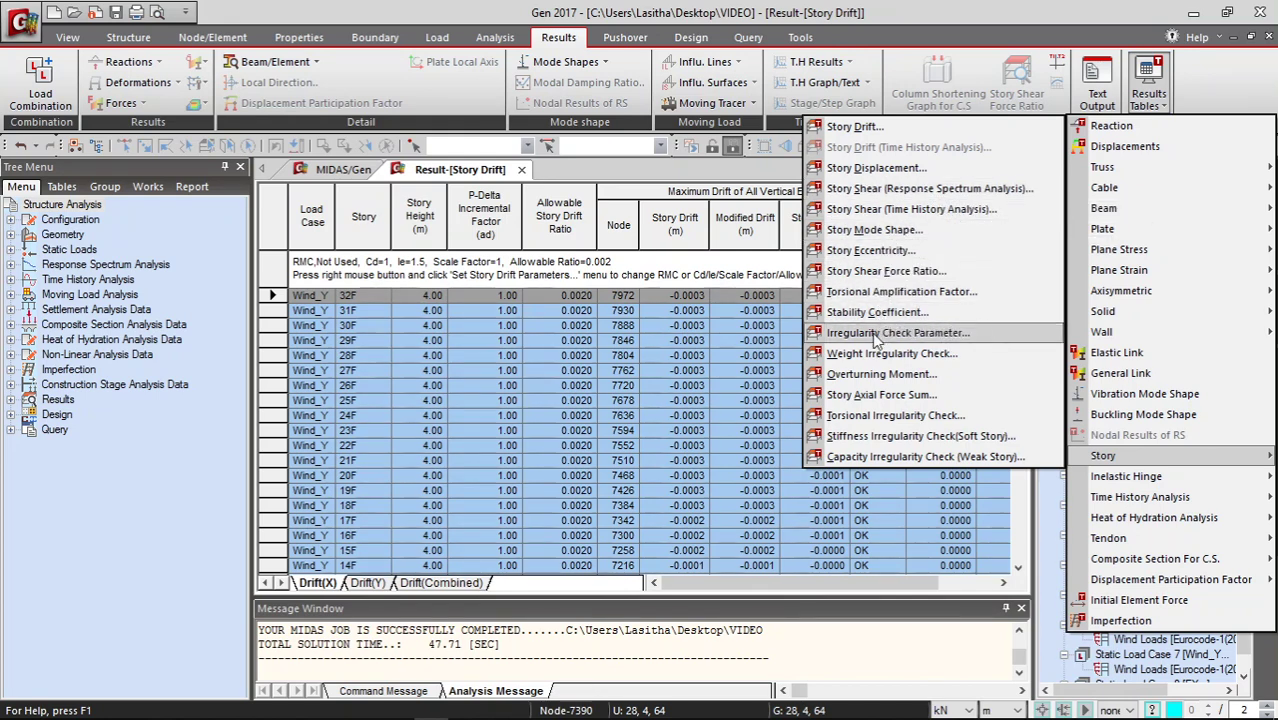
pyautogui.click(872, 414)
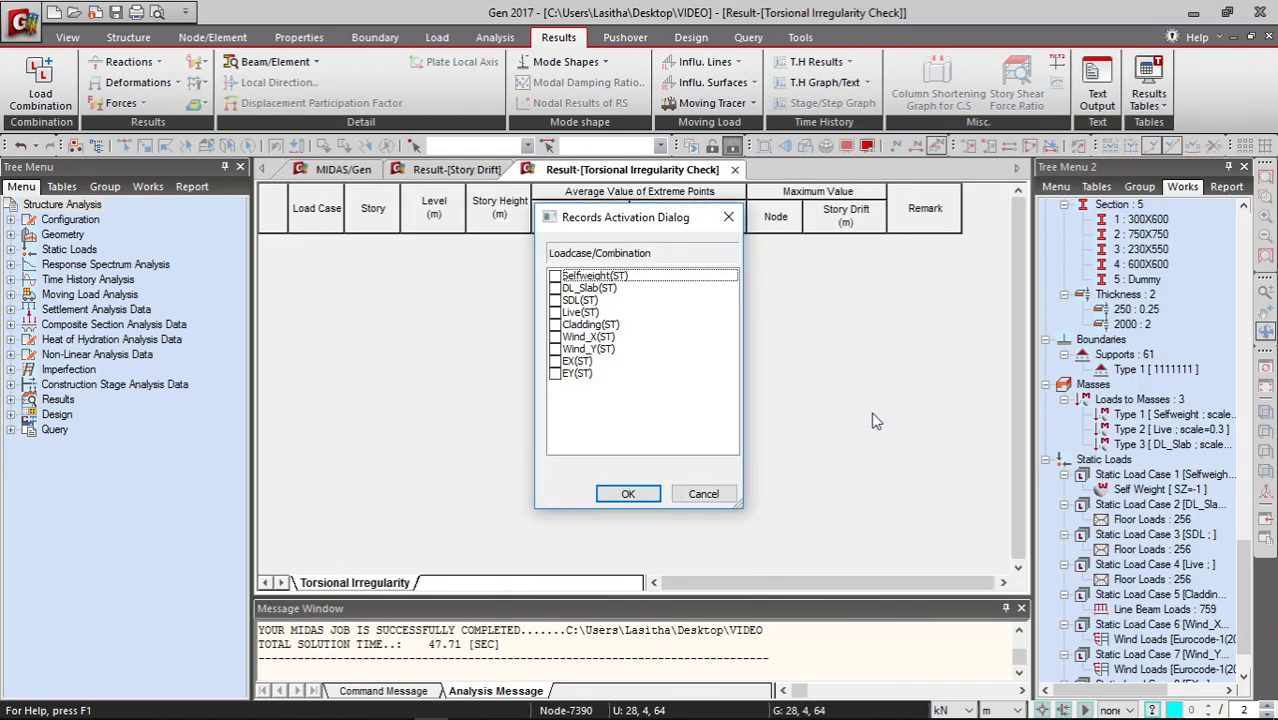
pyautogui.click(557, 374)
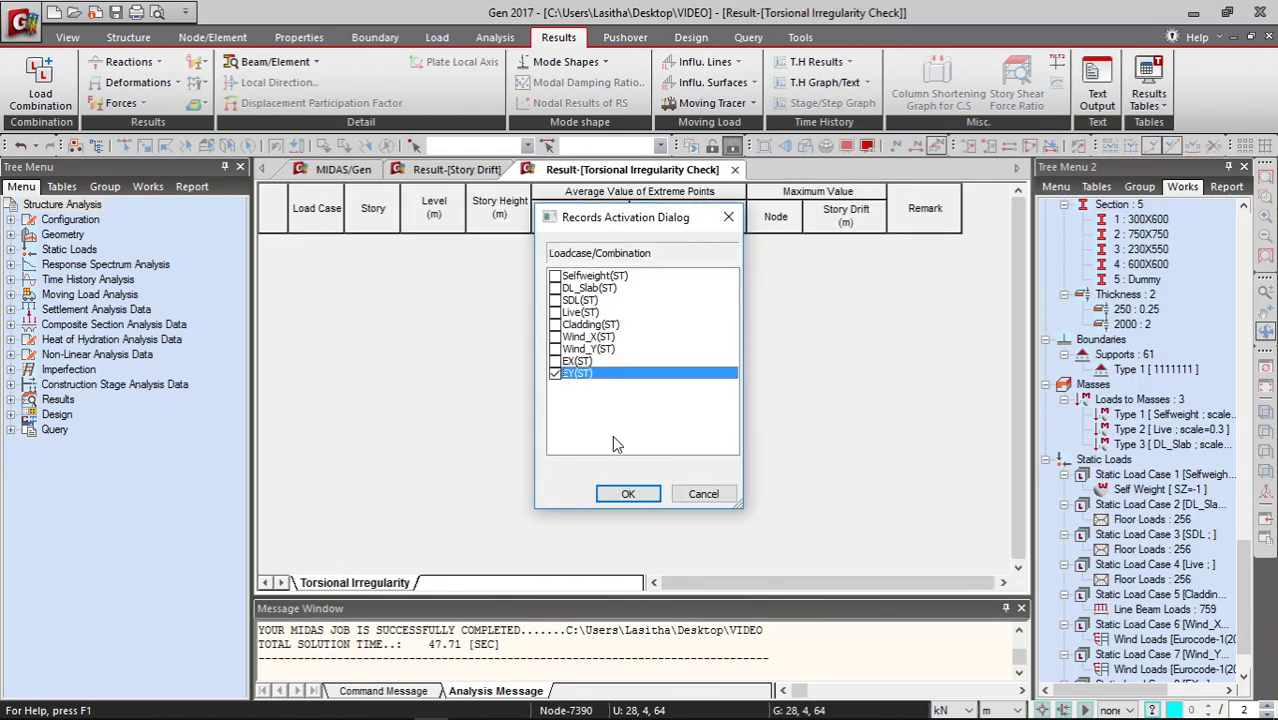
pyautogui.click(644, 495)
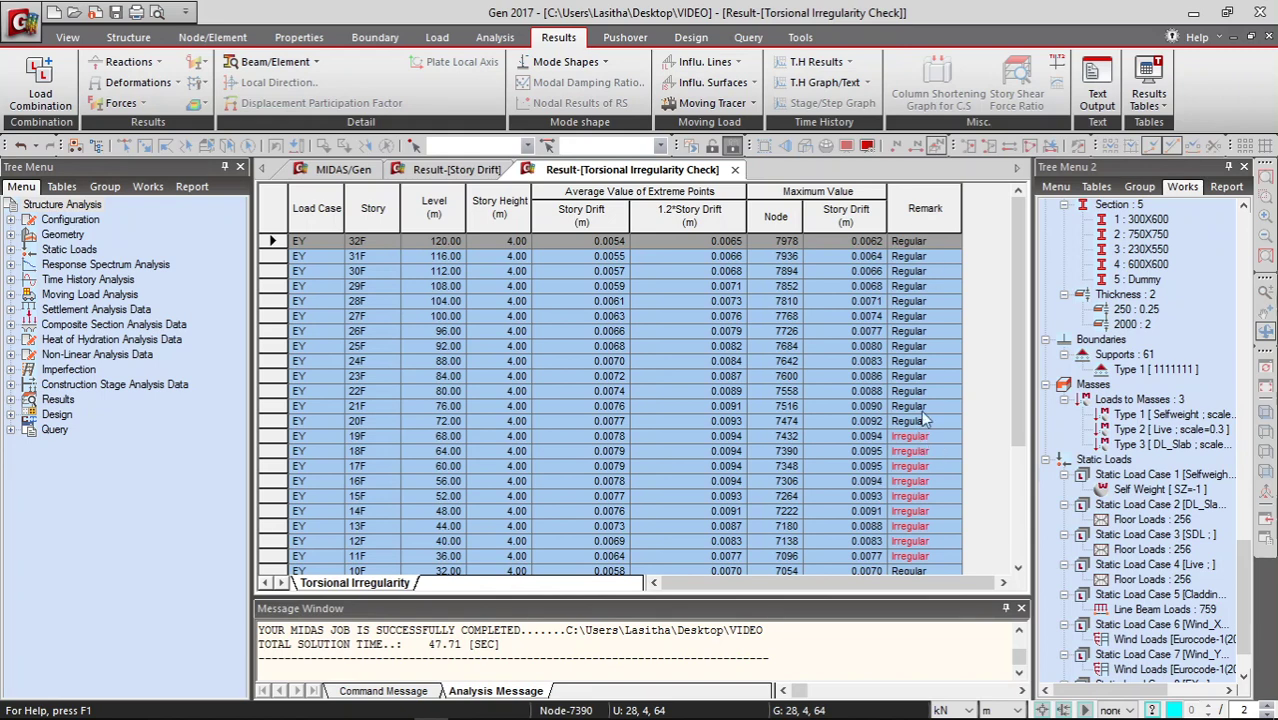
pyautogui.click(1149, 98)
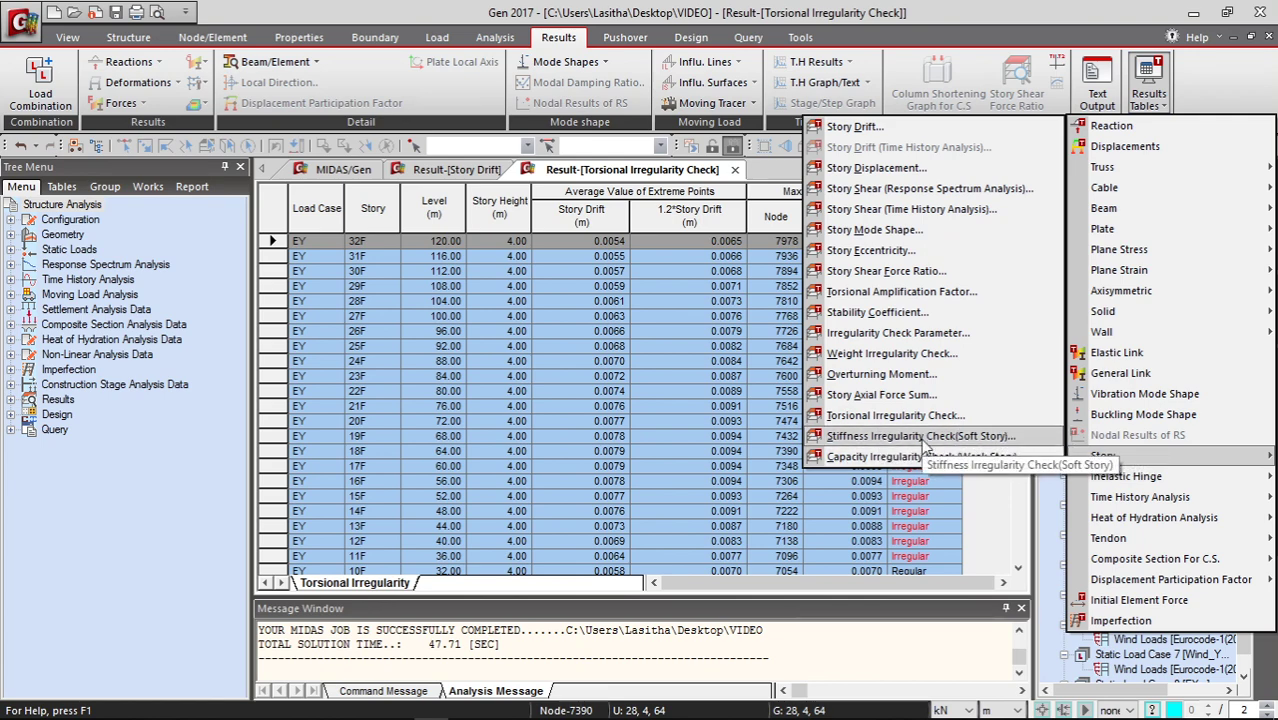
pyautogui.click(1142, 393)
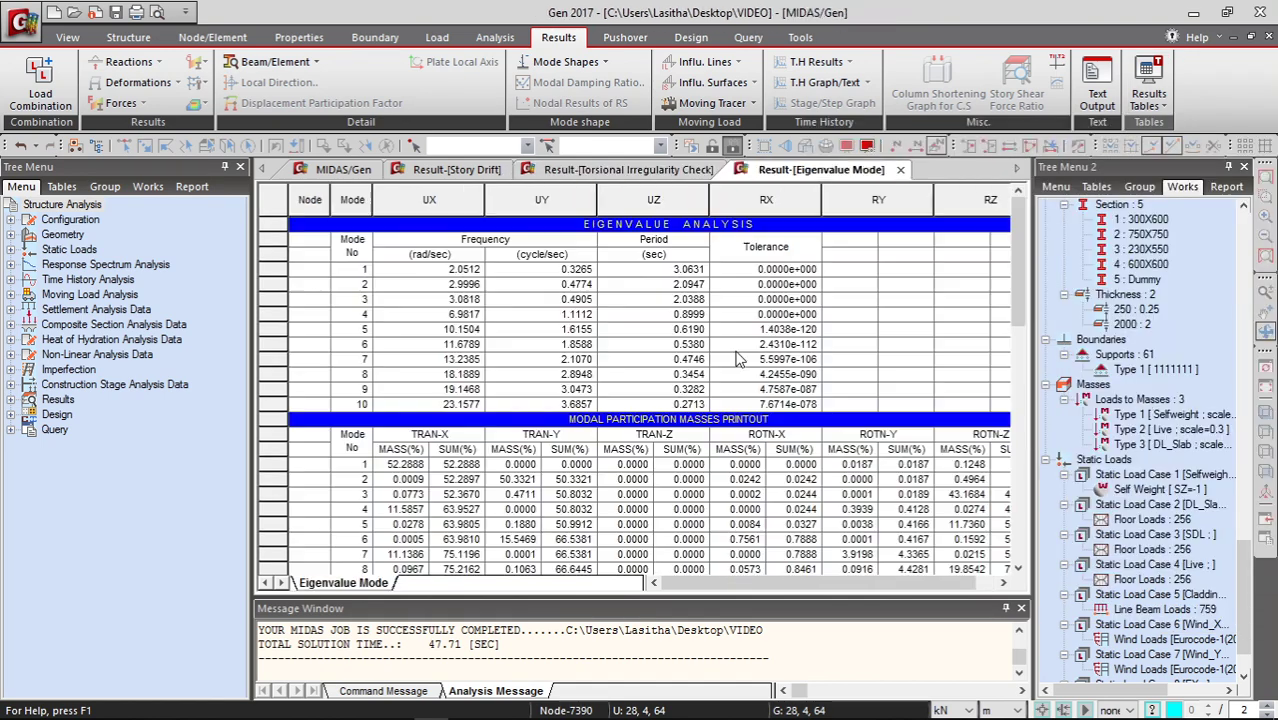
pyautogui.click(757, 494)
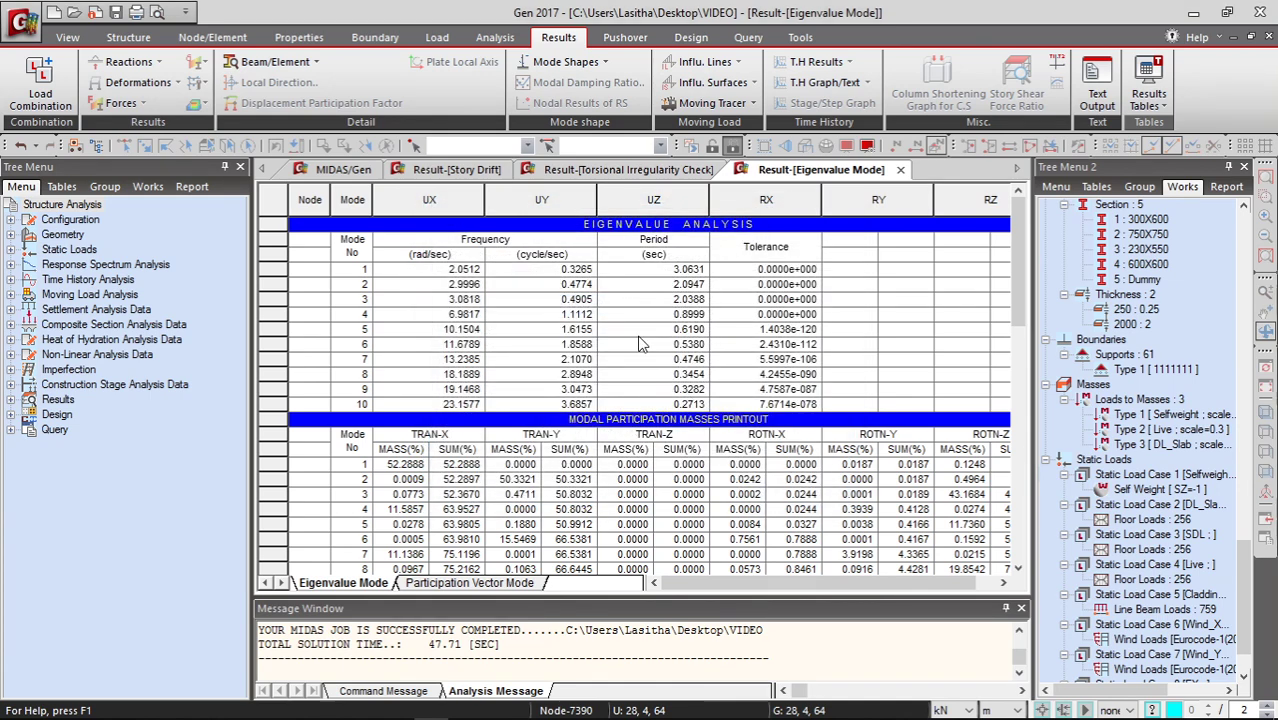
pyautogui.scroll(-2, 604, 480)
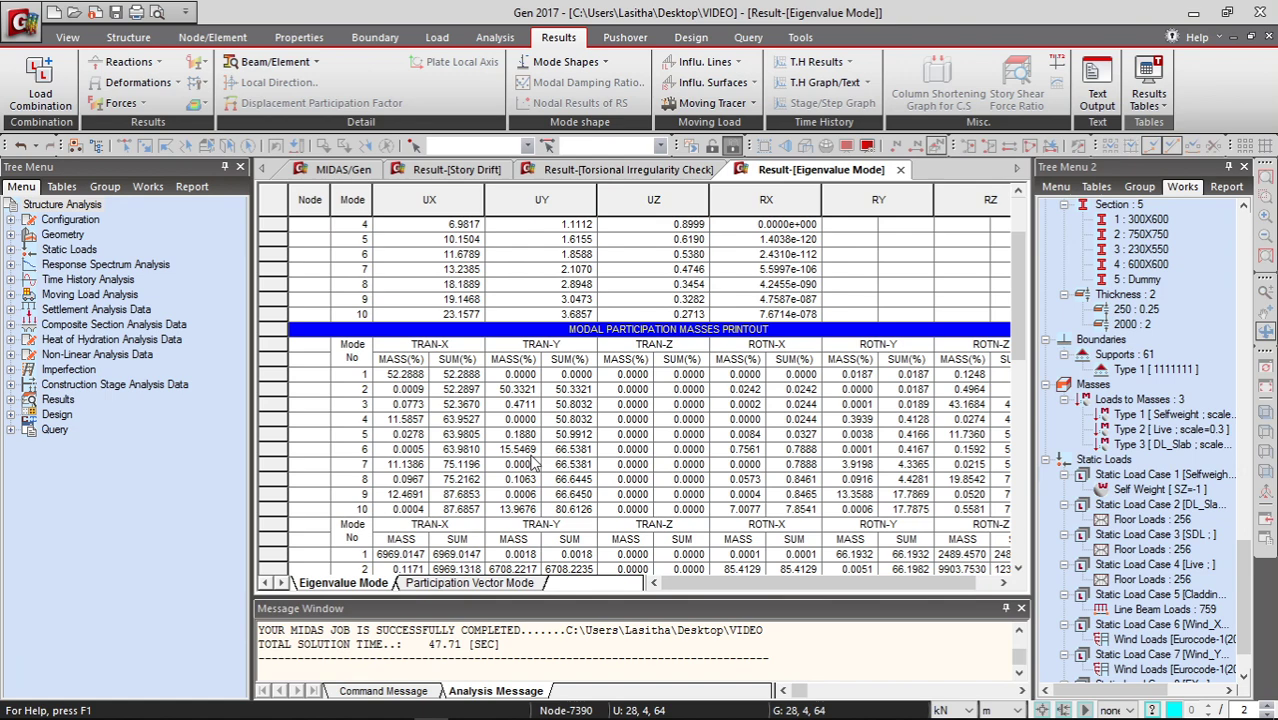
pyautogui.scroll(-1, 449, 490)
pyautogui.scroll(-2, 449, 490)
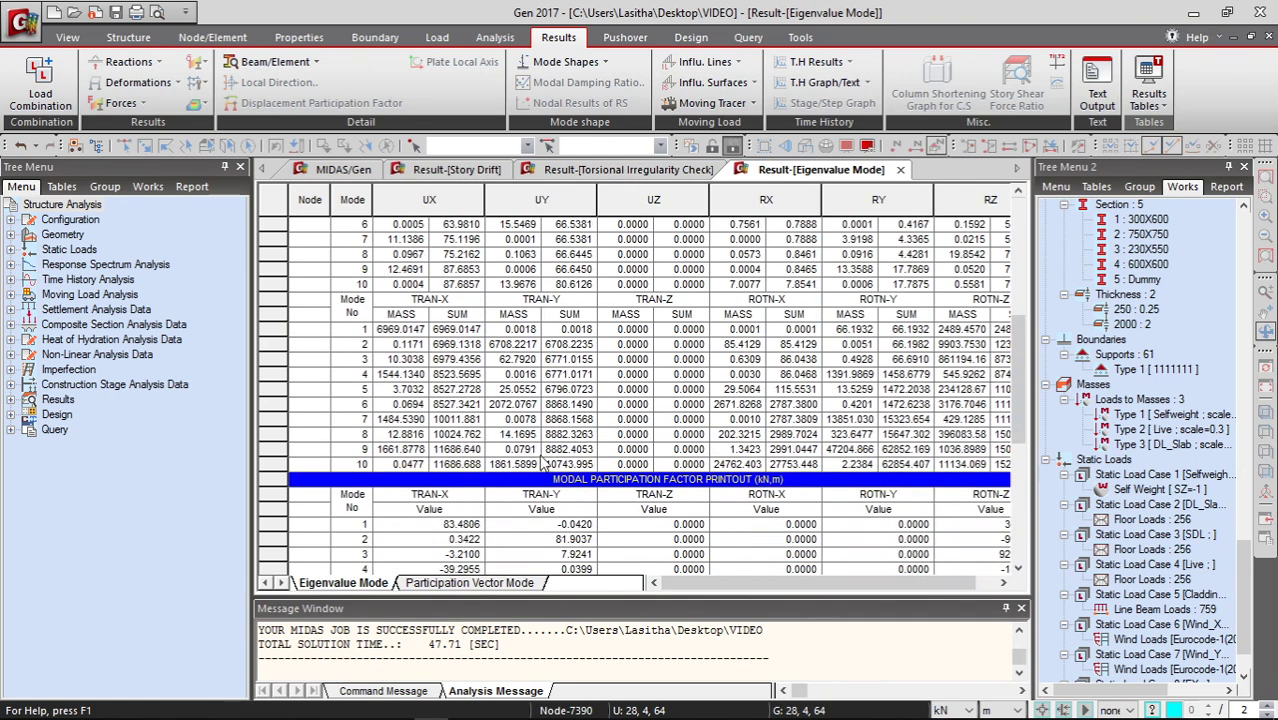
pyautogui.scroll(-5, 455, 470)
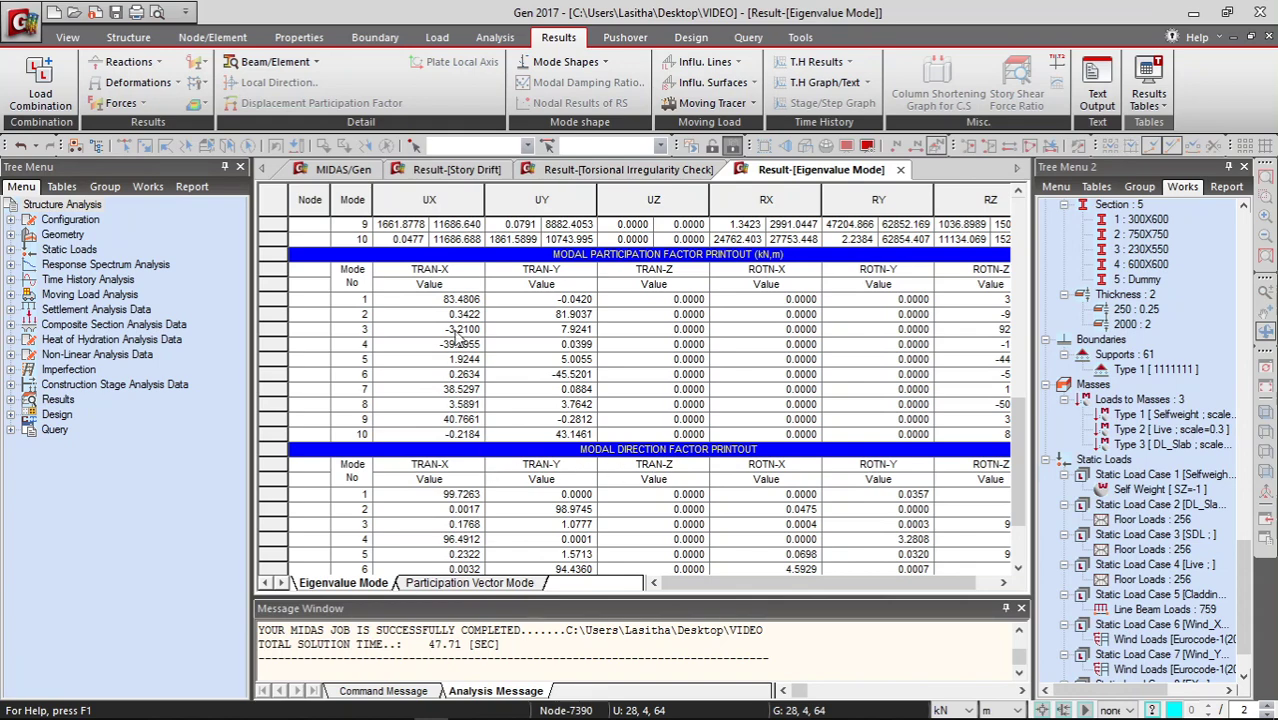
pyautogui.scroll(-2, 556, 441)
pyautogui.scroll(4, 513, 450)
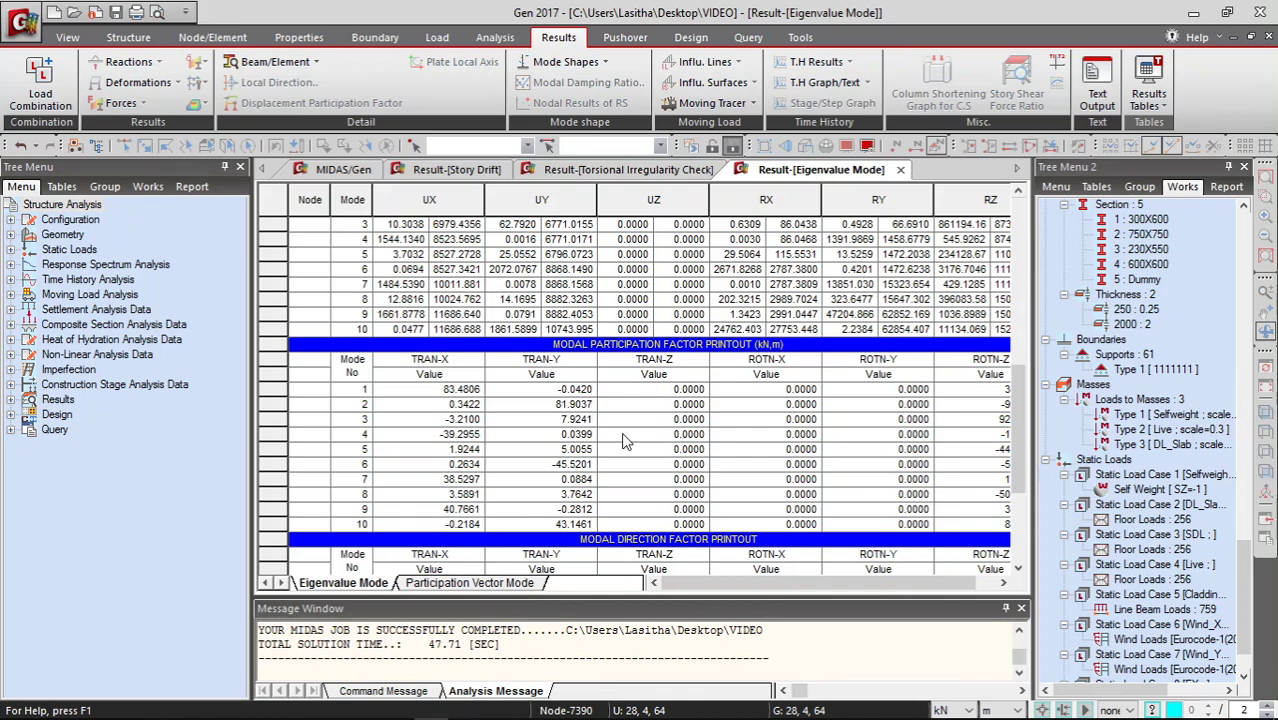
pyautogui.scroll(5, 543, 416)
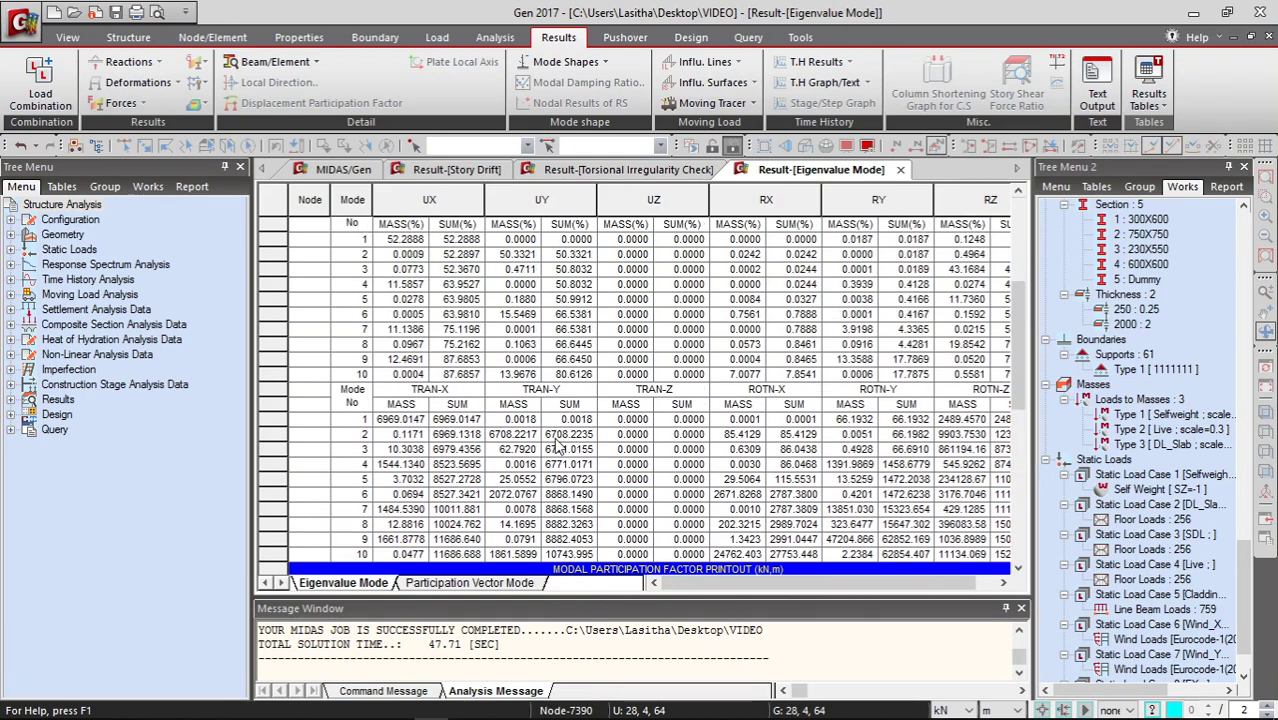
pyautogui.scroll(3, 380, 355)
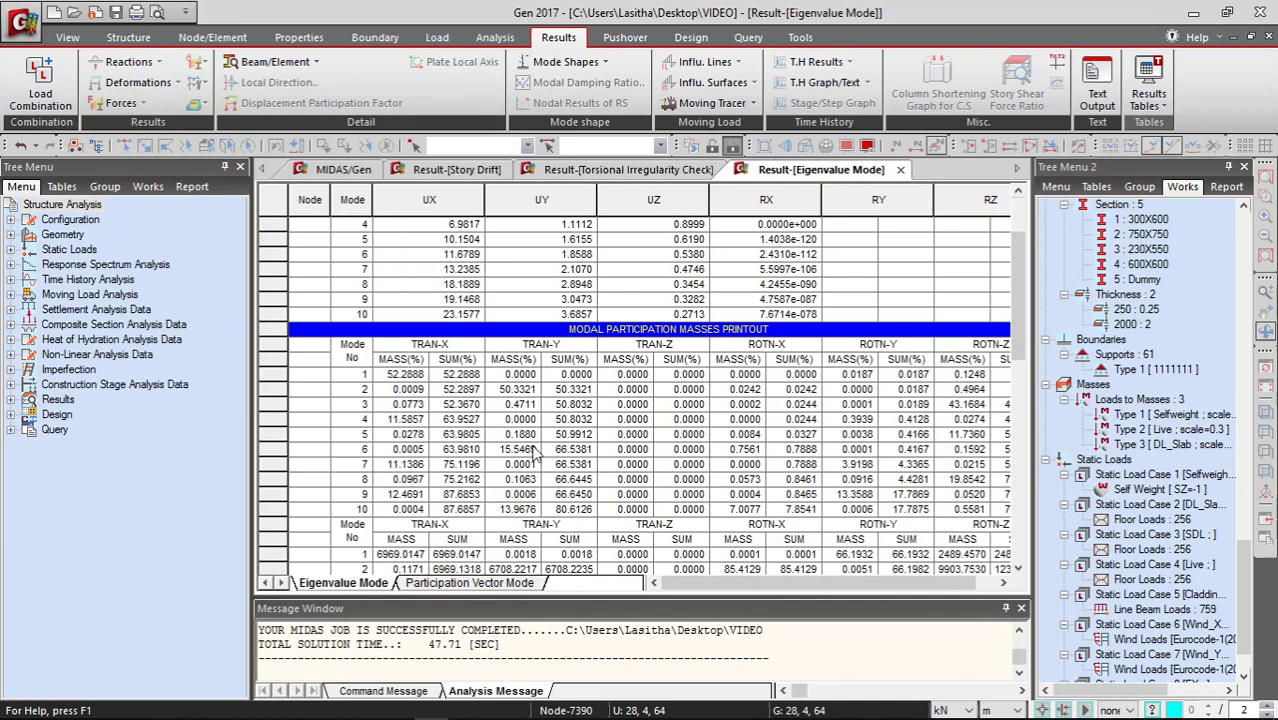
pyautogui.scroll(2, 866, 486)
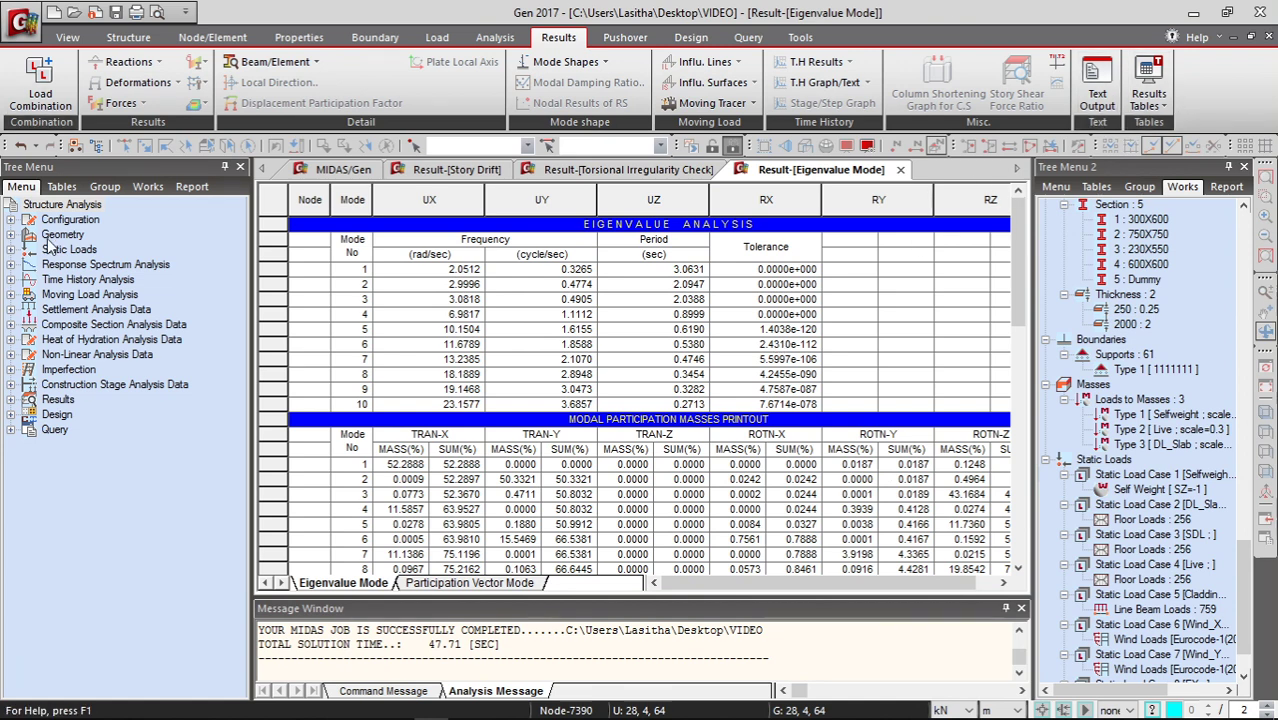
# Plot FZ reaction forces for combination cLCB4 with values and legend.
pyautogui.click(150, 62)
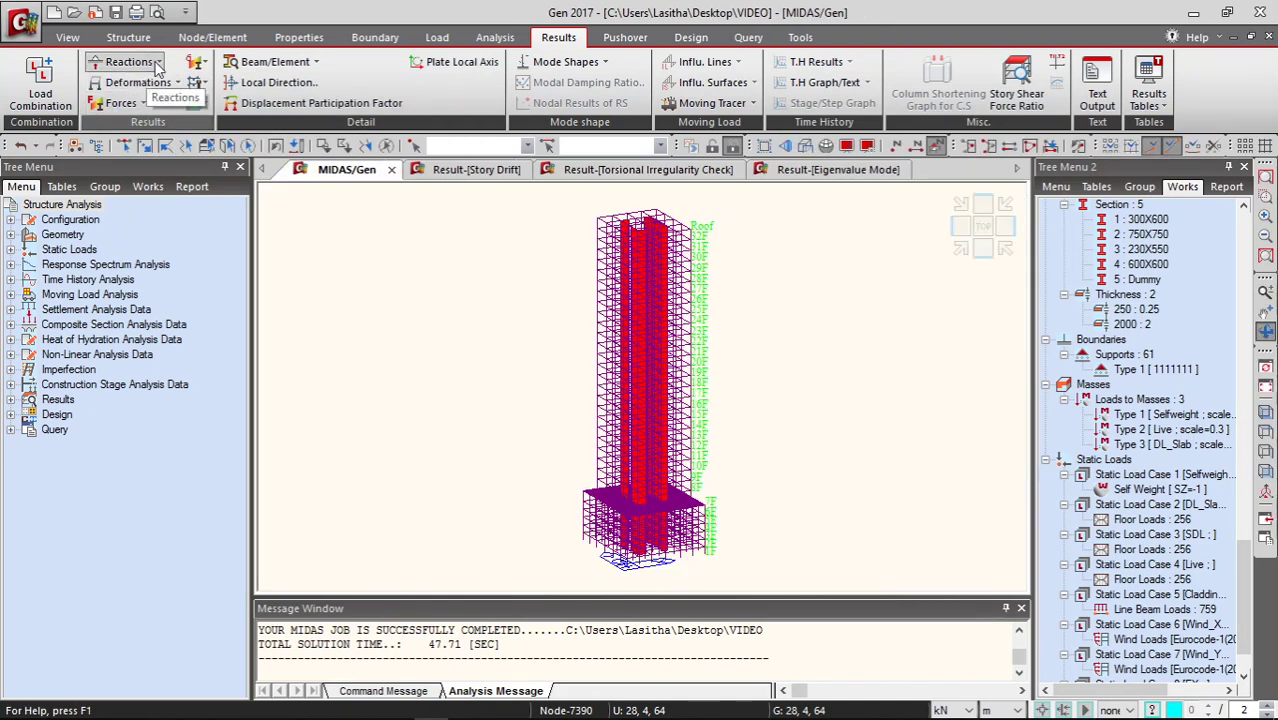
pyautogui.click(156, 64)
pyautogui.click(153, 86)
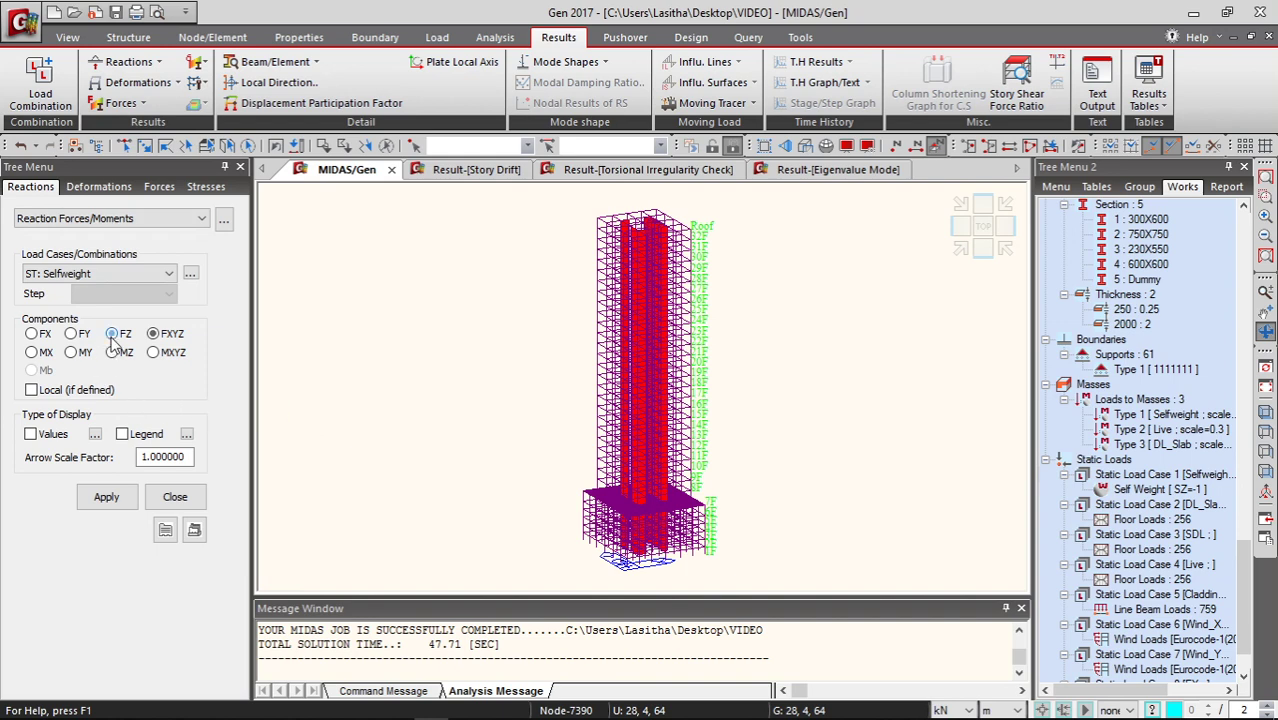
pyautogui.click(145, 274)
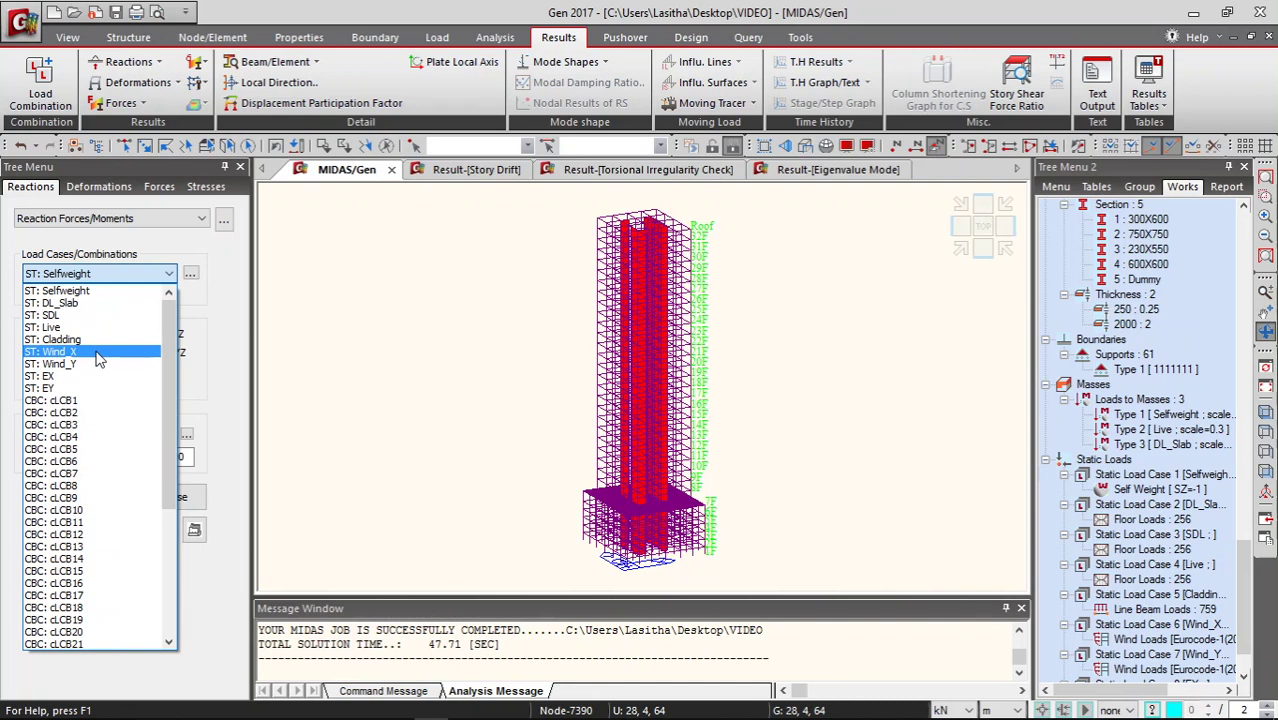
pyautogui.click(80, 438)
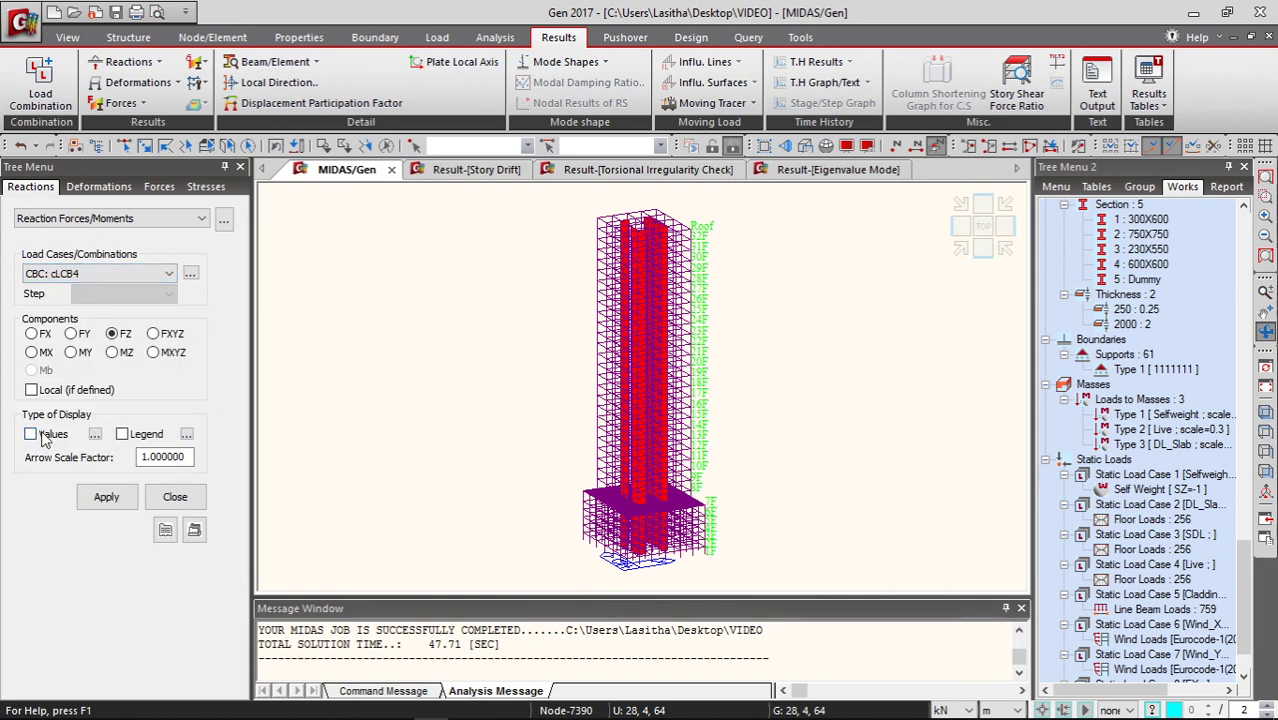
pyautogui.click(122, 434)
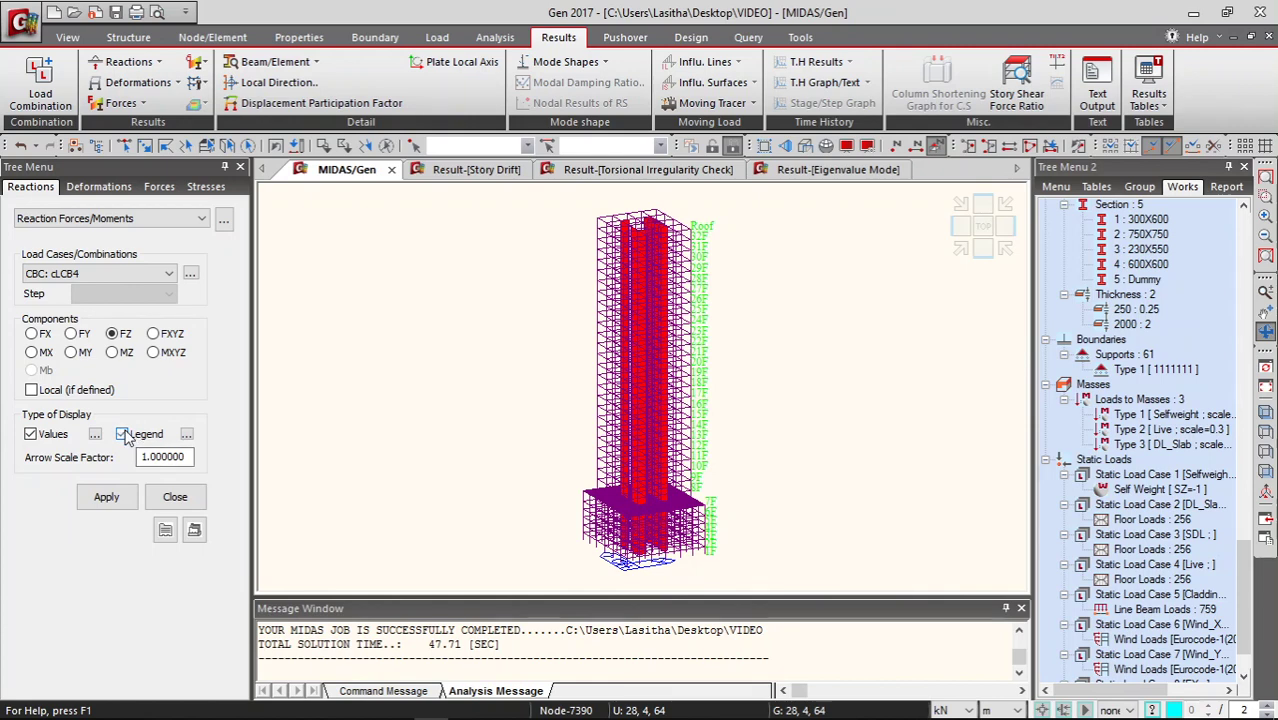
pyautogui.click(106, 497)
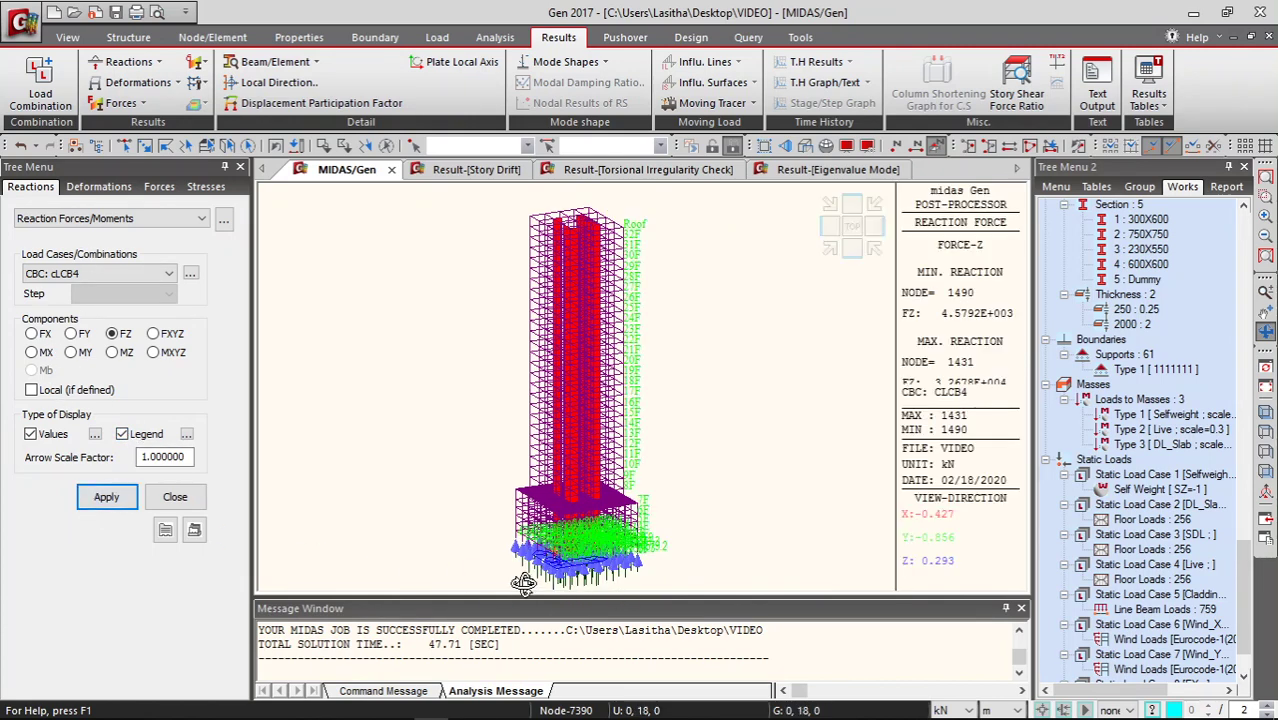
# Zoom and orbit to see the reactions across the whole tower base.
pyautogui.click(132, 146)
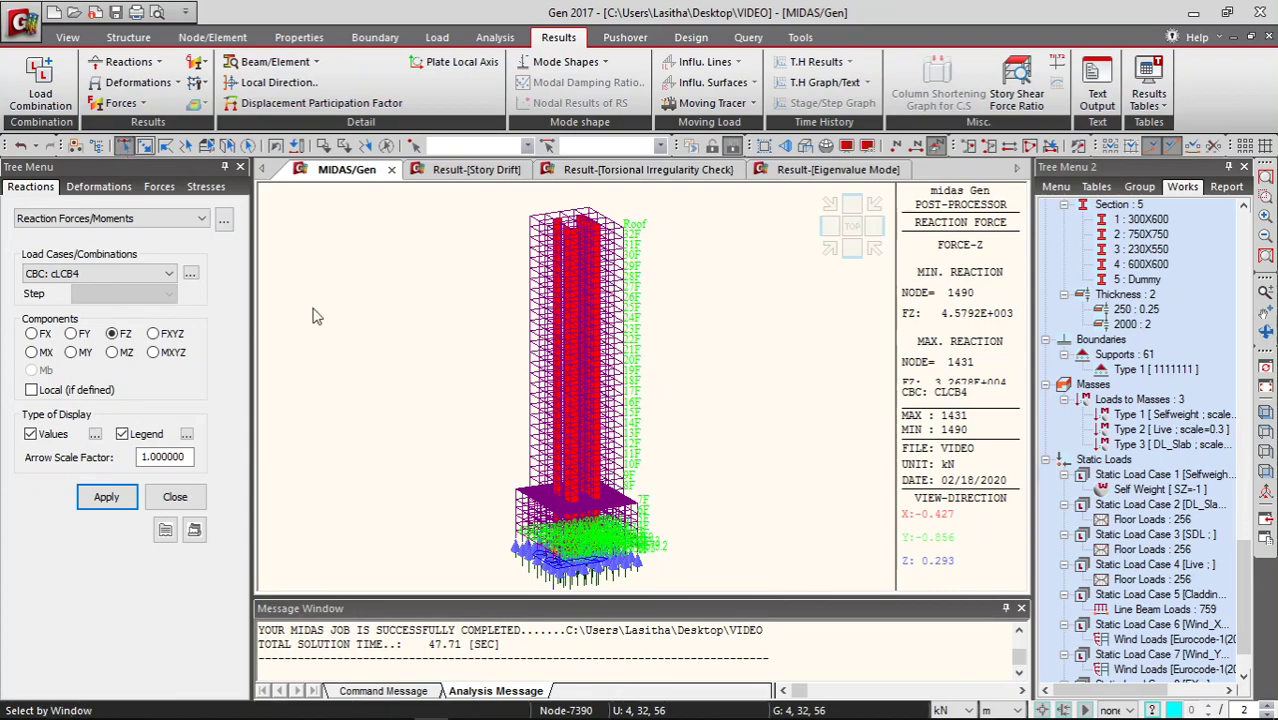
pyautogui.scroll(4, 562, 570)
pyautogui.scroll(5, 562, 570)
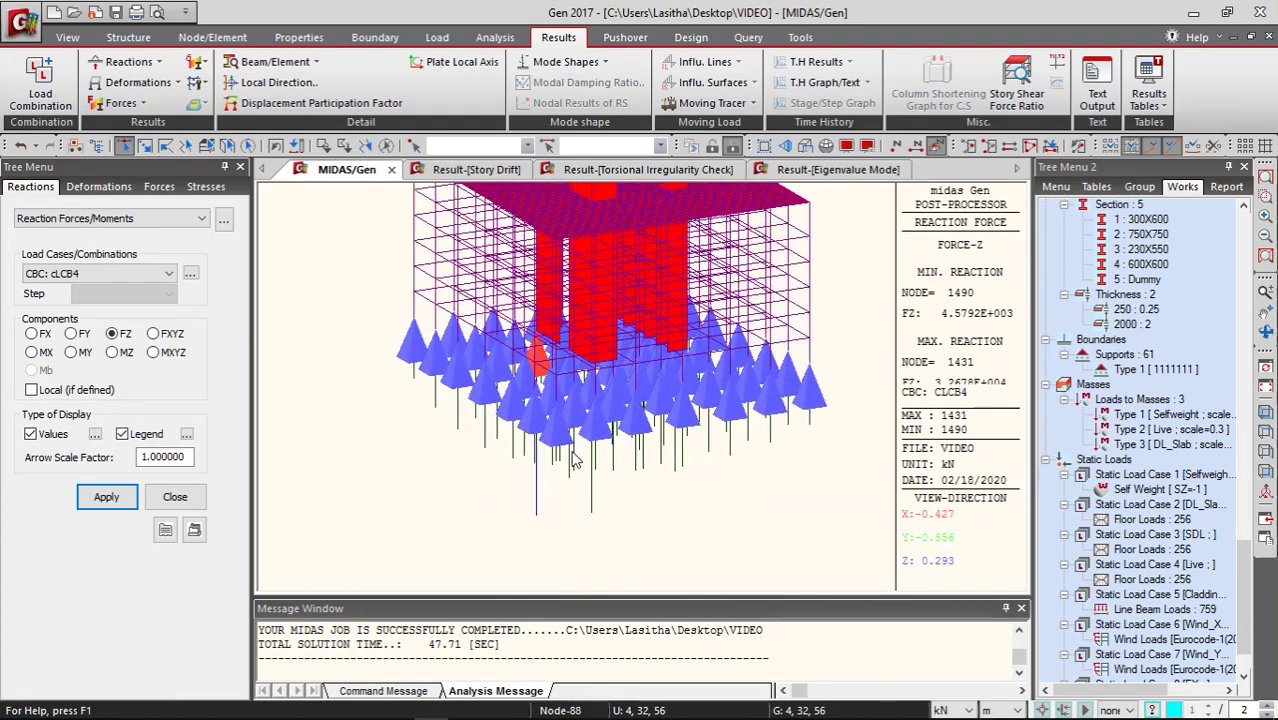
pyautogui.scroll(2, 510, 437)
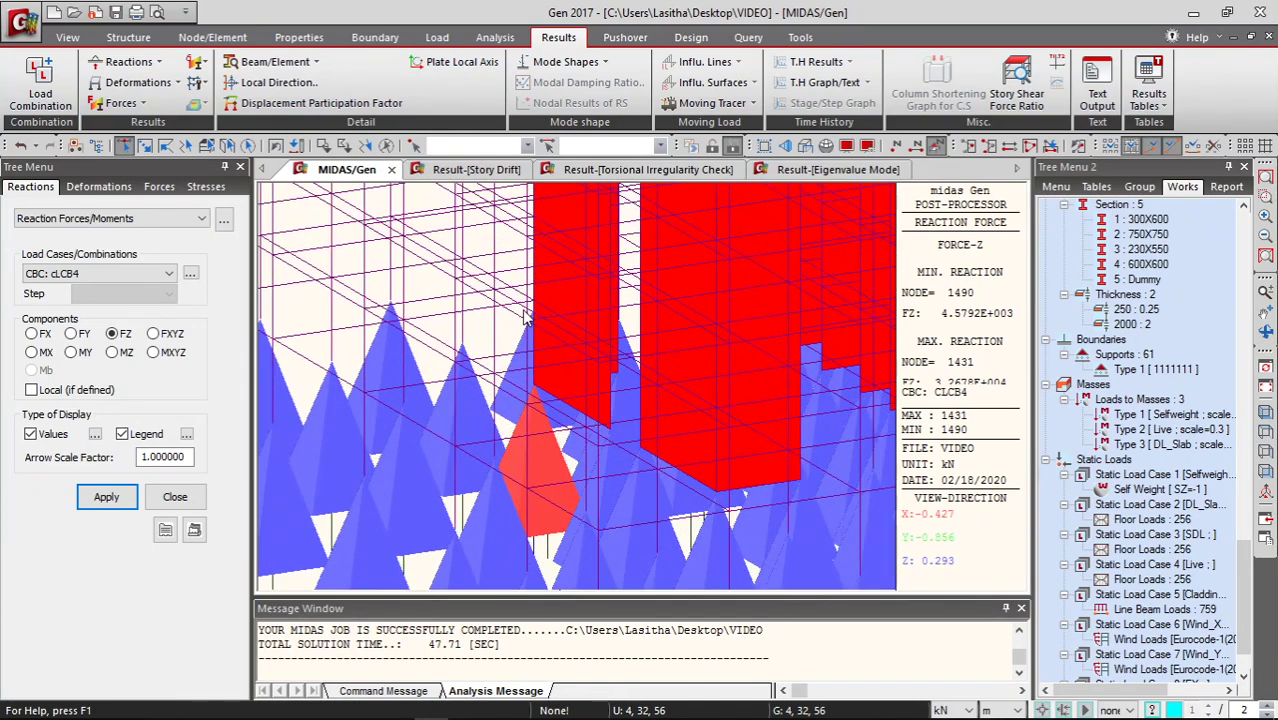
pyautogui.scroll(-6, 510, 437)
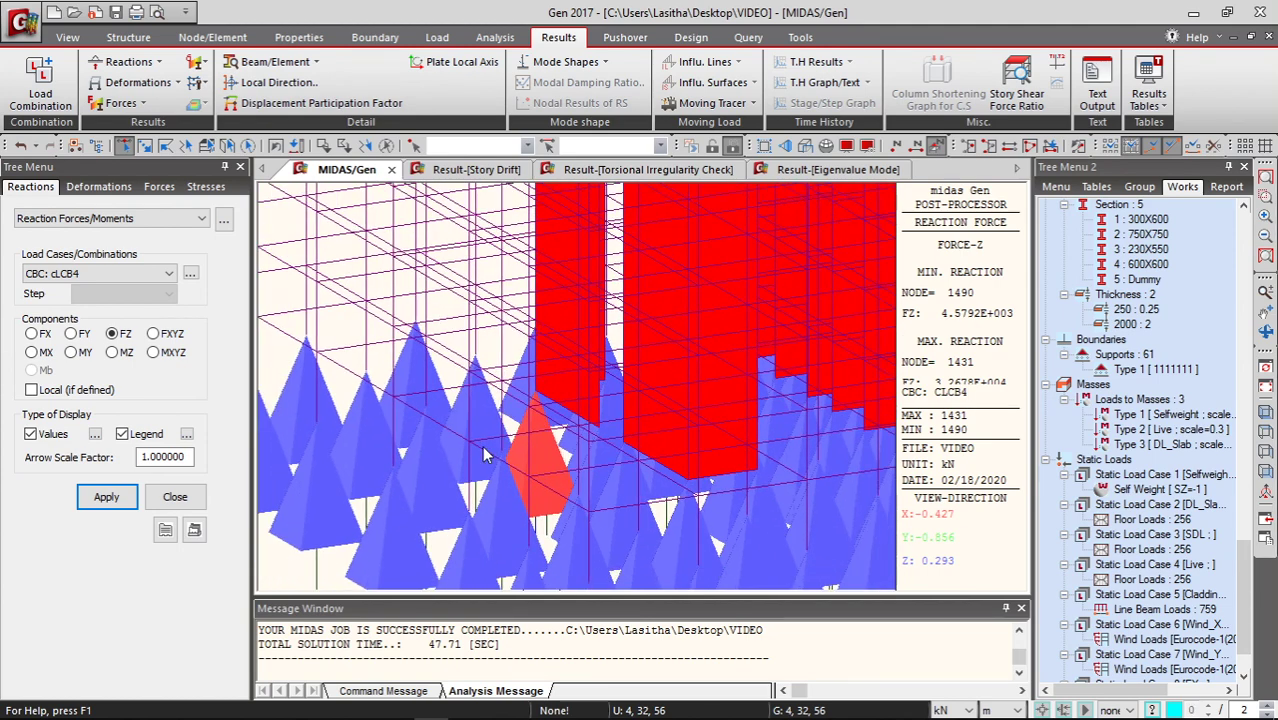
pyautogui.keyDown('ctrl'); pyautogui.moveTo(473, 458); pyautogui.dragTo(571, 467, button='middle'); pyautogui.keyUp('ctrl')
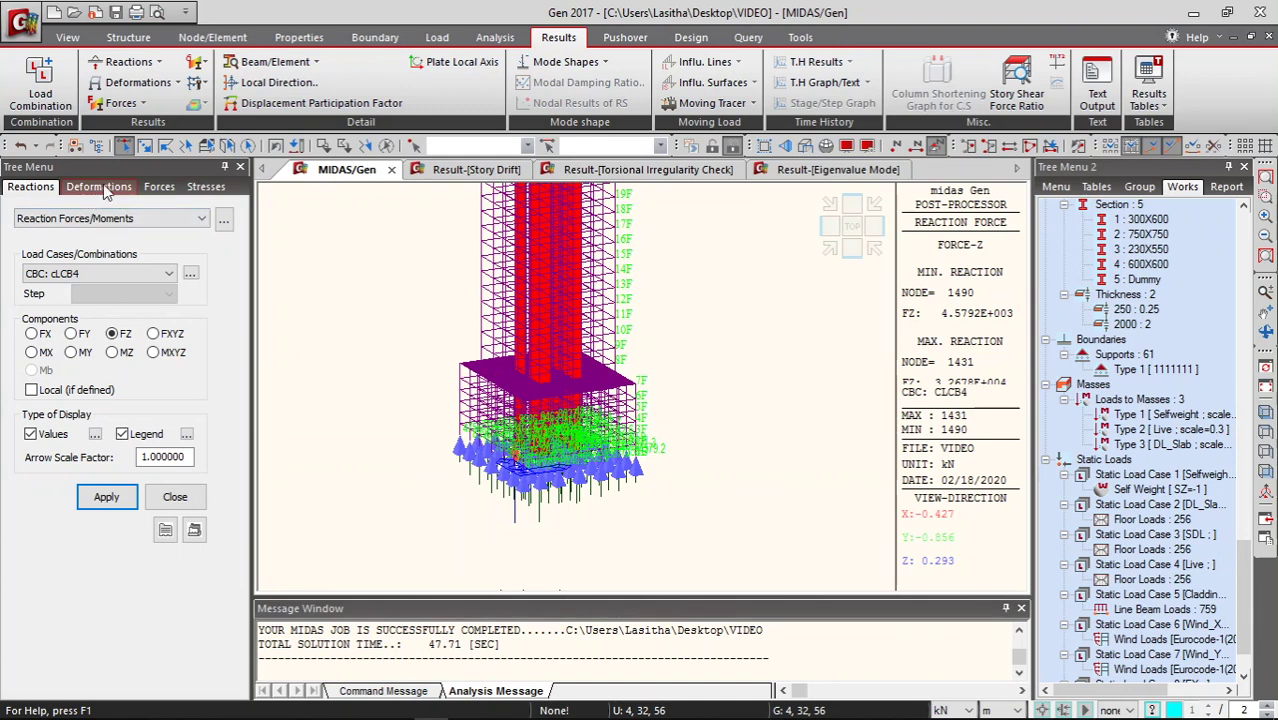
# Show the DXYZ displacement contour for cLCB4 on the deformed shape, without values.
pyautogui.click(175, 84)
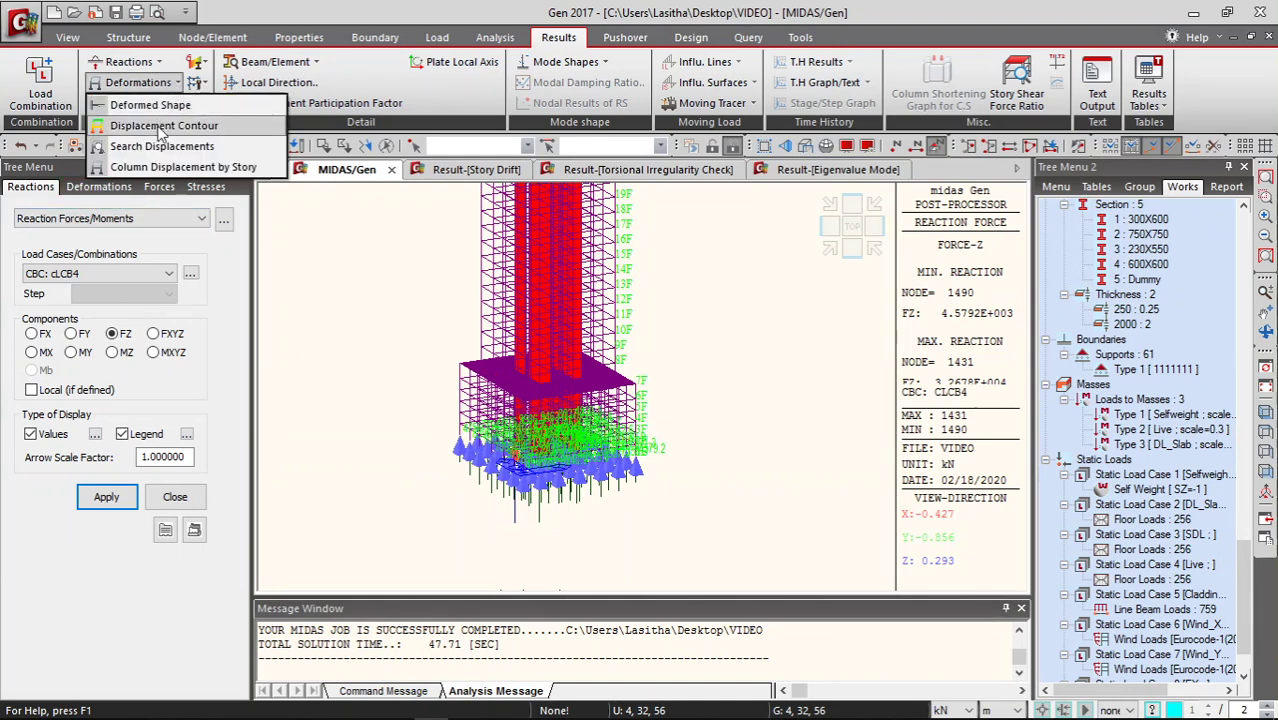
pyautogui.click(162, 126)
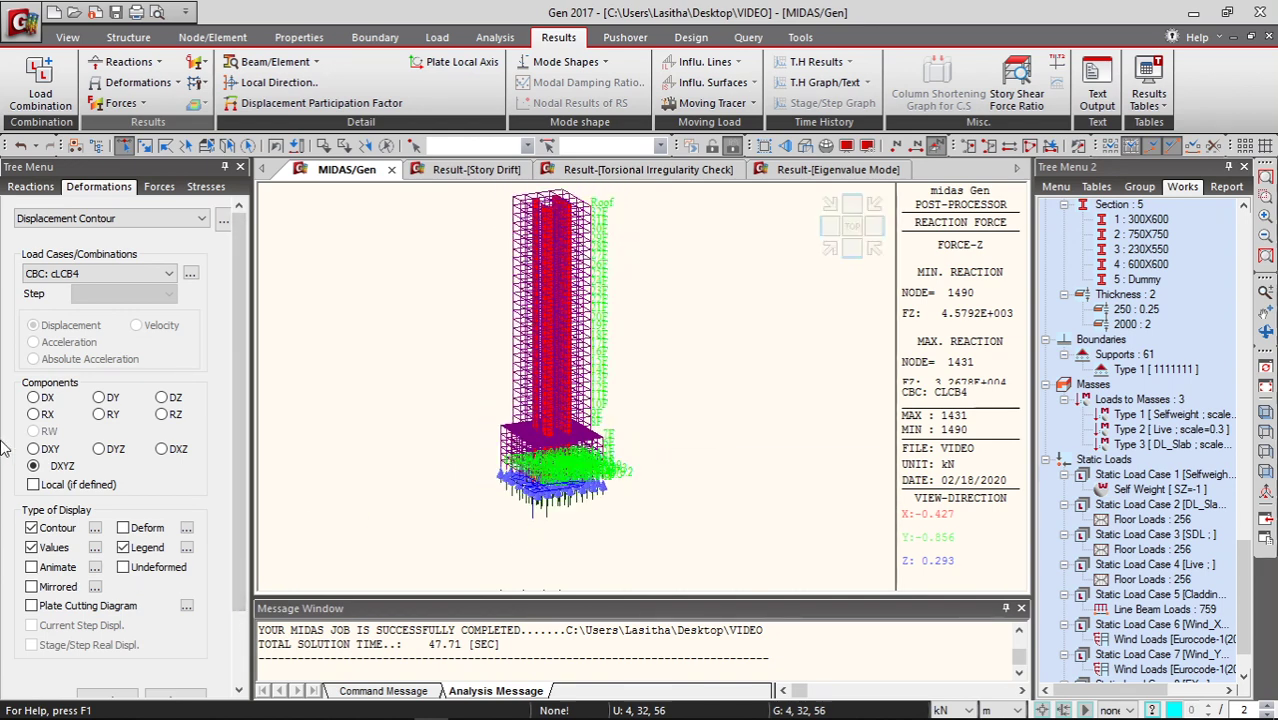
pyautogui.scroll(-2, 225, 416)
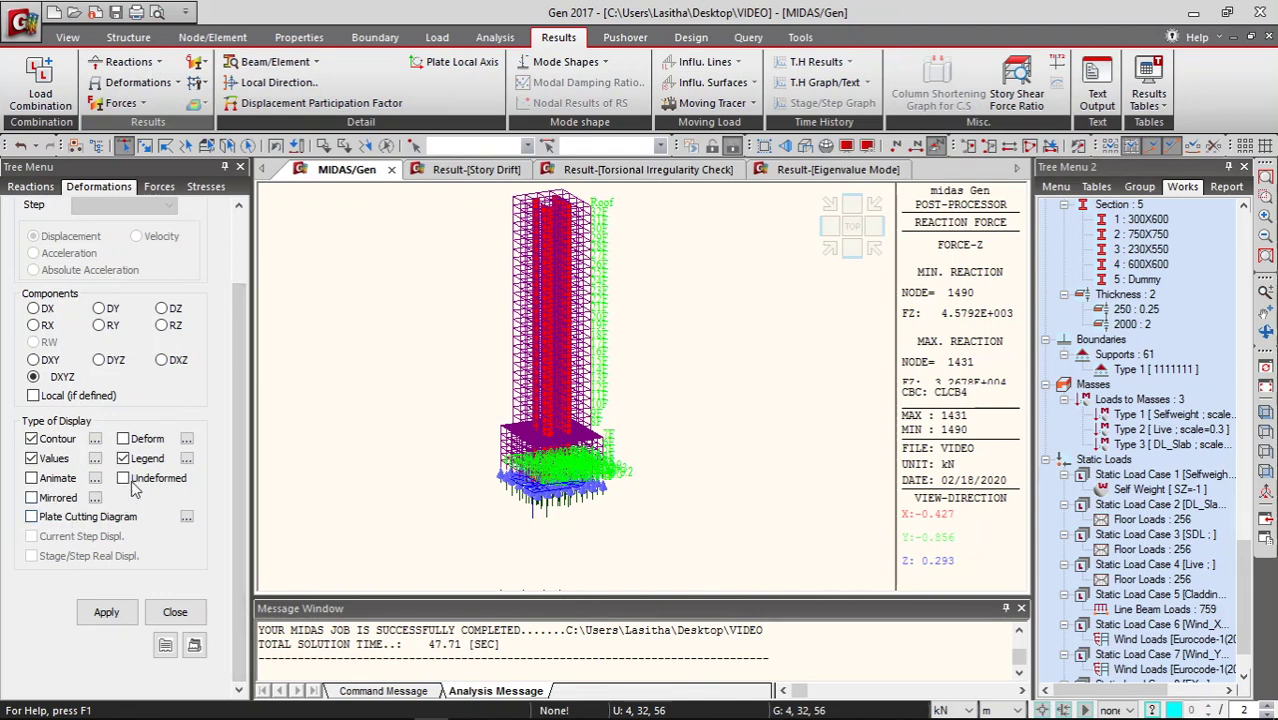
pyautogui.click(123, 439)
pyautogui.click(105, 613)
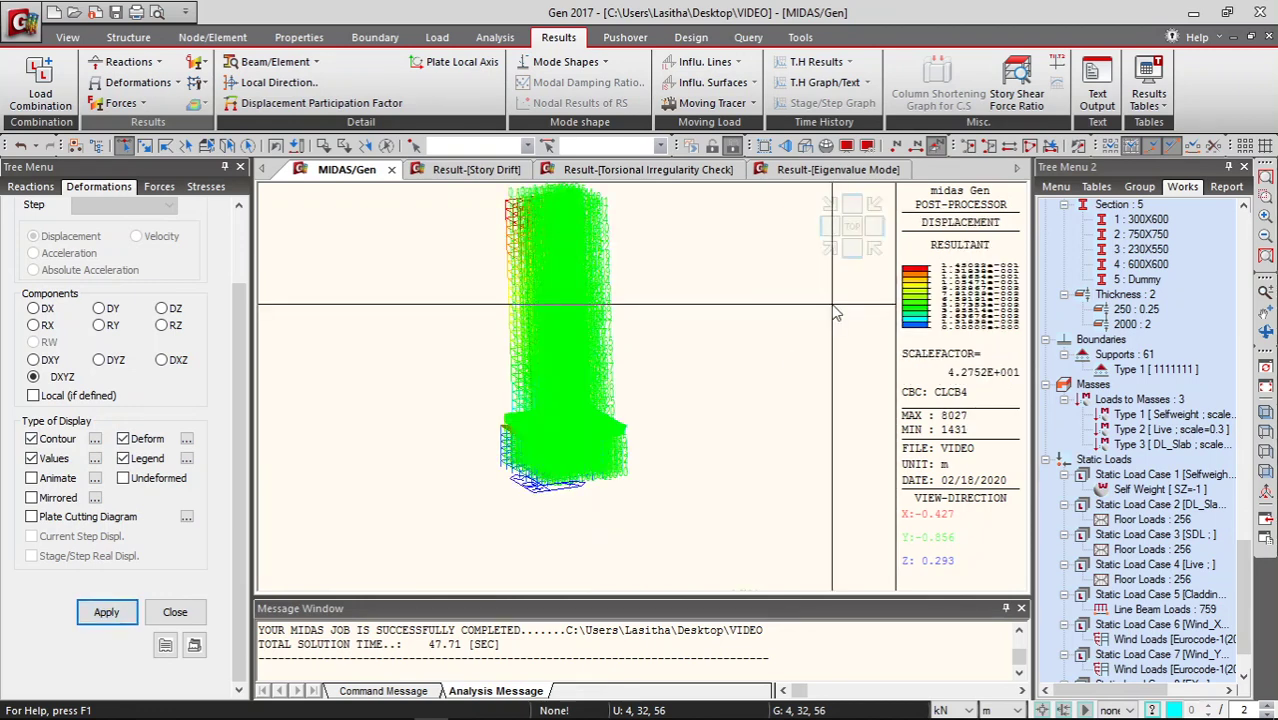
pyautogui.click(106, 611)
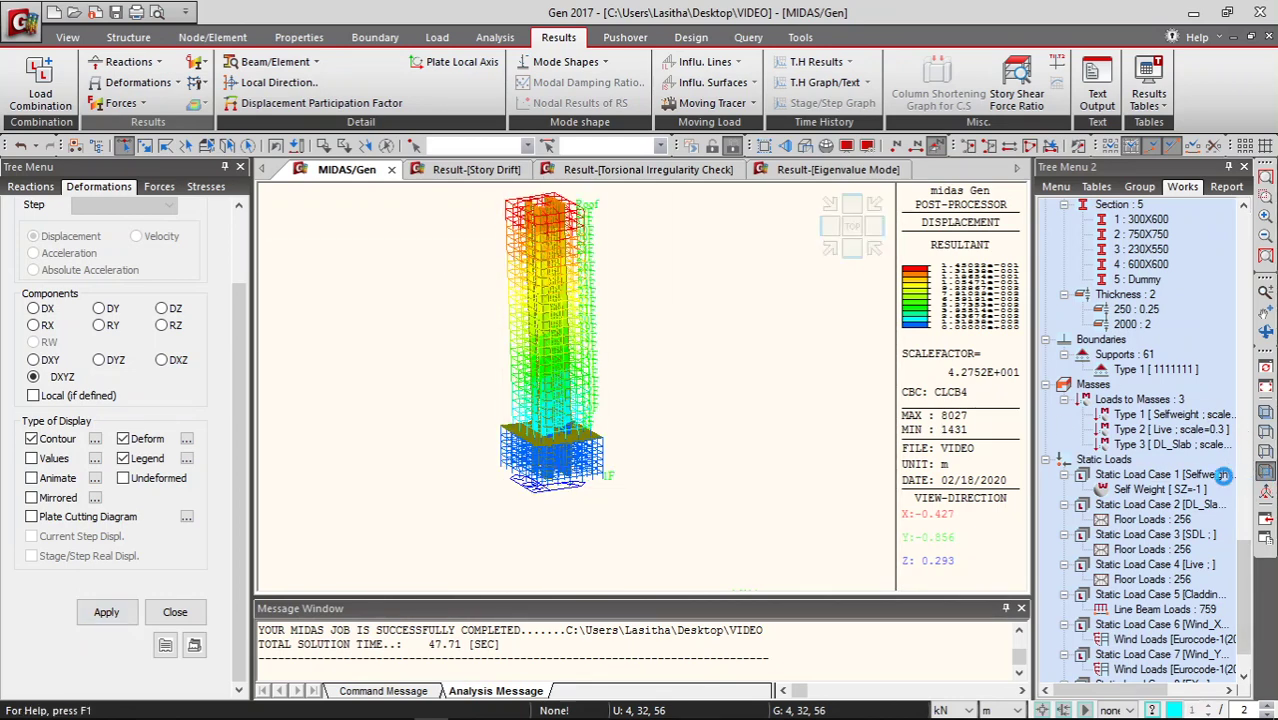
# Turn the view to the Front then Right side elevation.
pyautogui.click(1265, 470)
pyautogui.click(1265, 451)
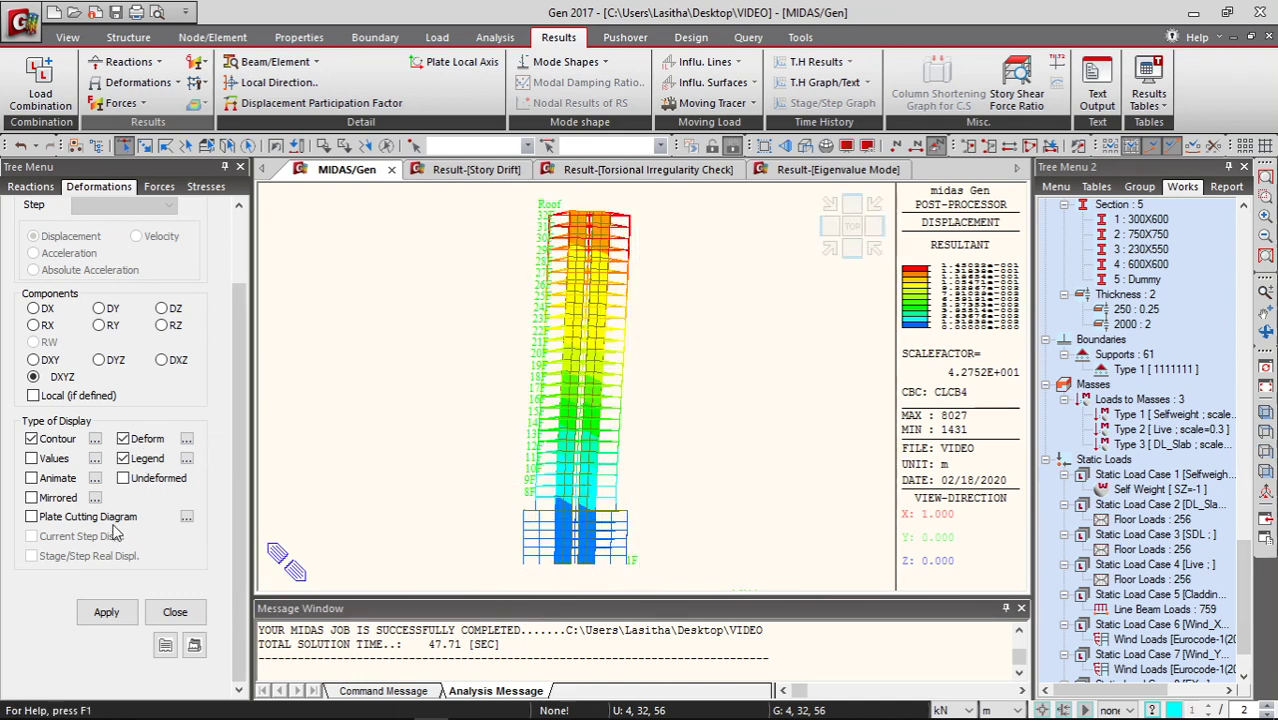
pyautogui.moveTo(238, 329); pyautogui.dragTo(250, 240)
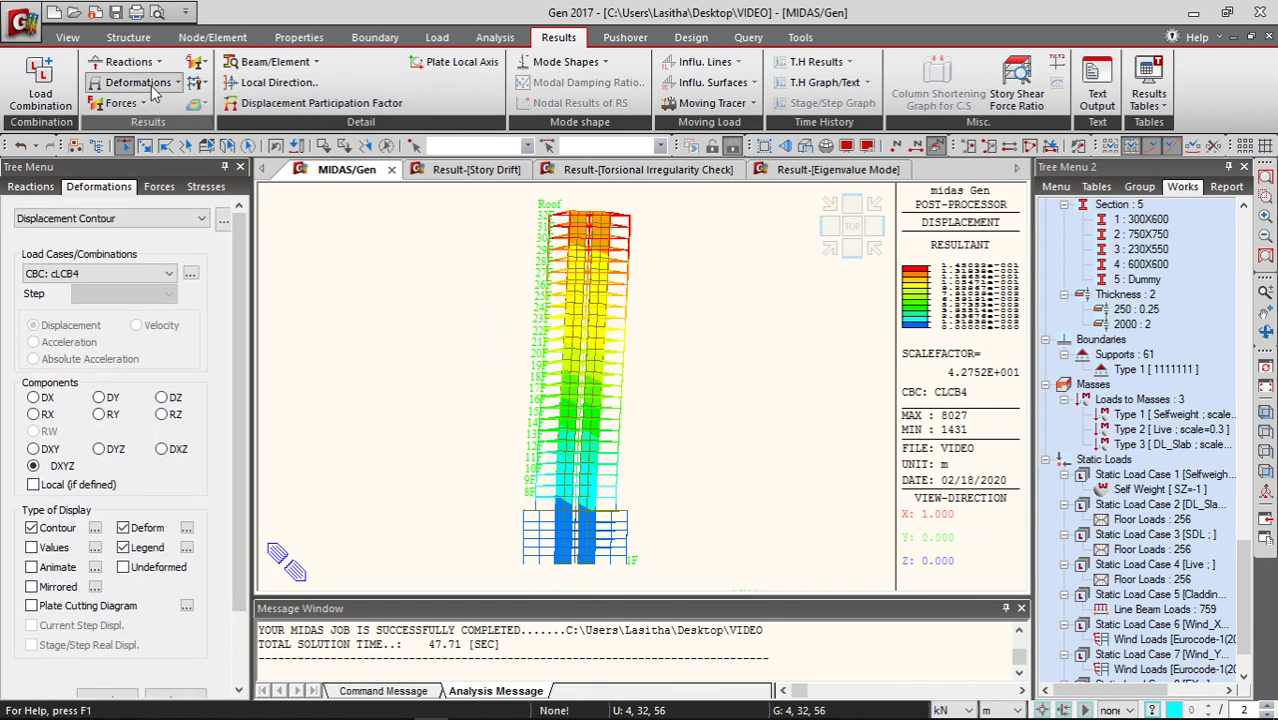
# Draw the cLCB4 My beam moment diagram with Solid Fill display.
pyautogui.click(197, 82)
pyautogui.click(168, 84)
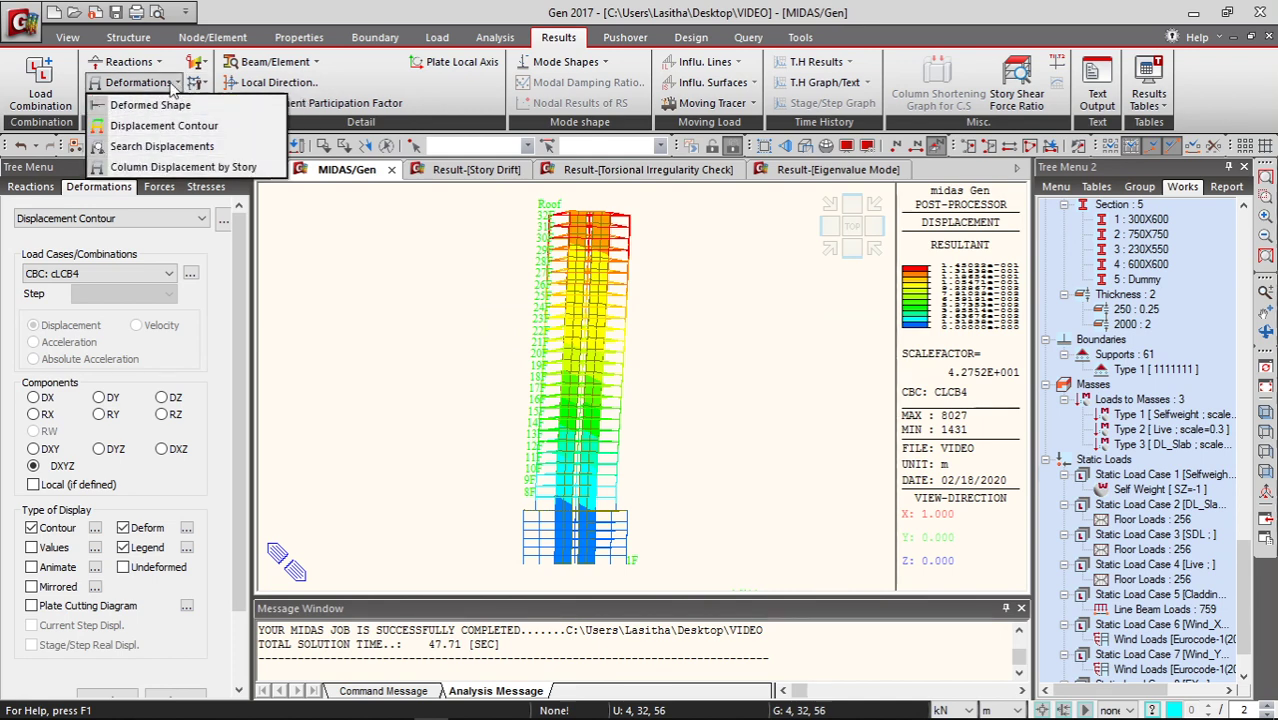
pyautogui.click(168, 84)
pyautogui.click(122, 103)
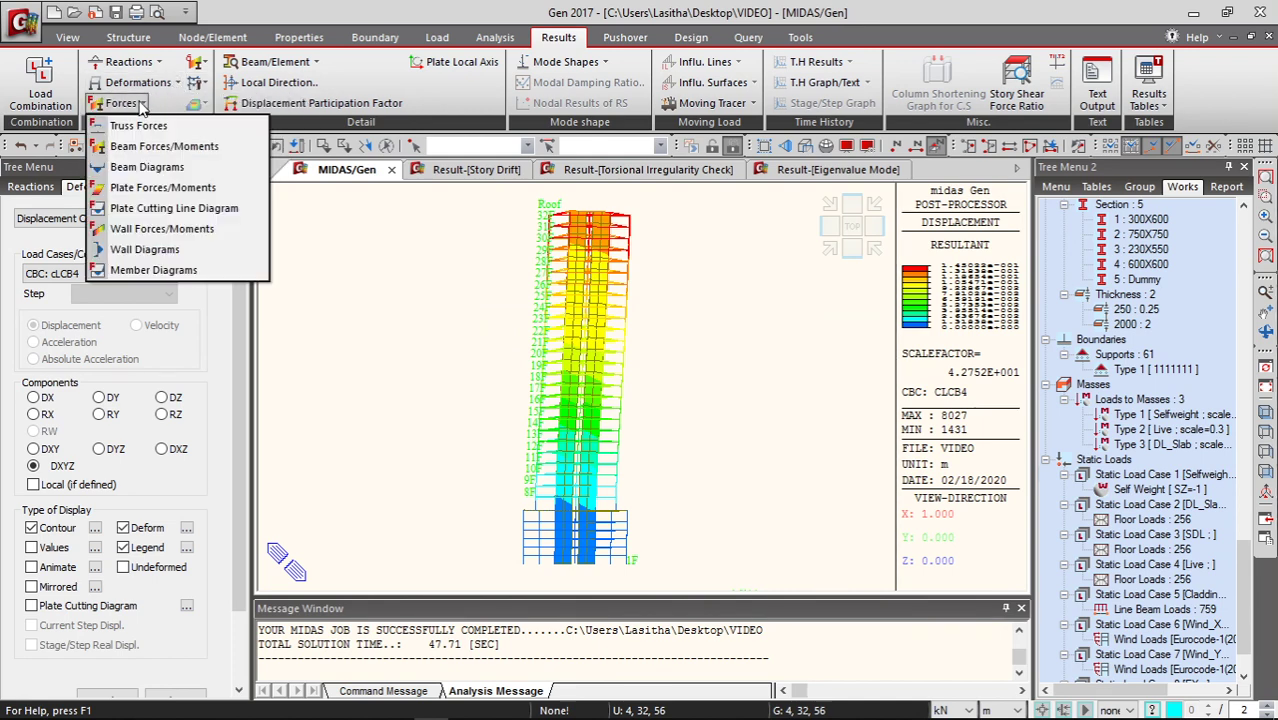
pyautogui.click(135, 164)
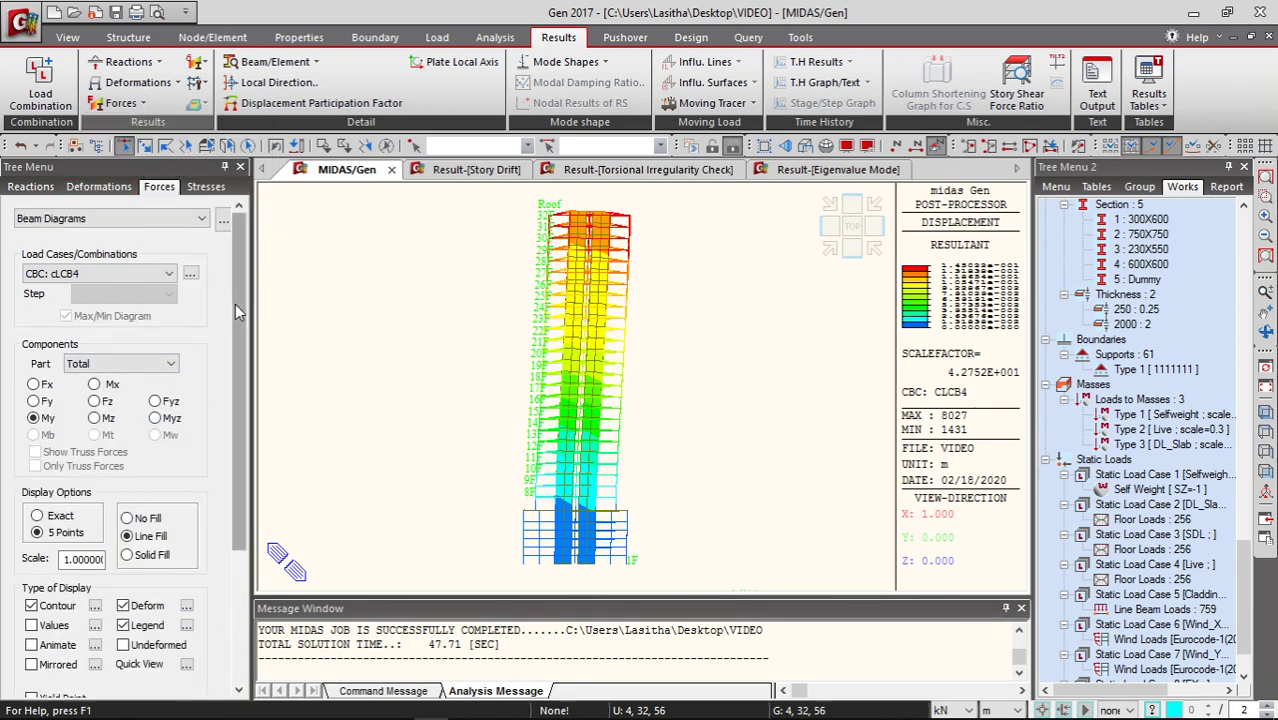
pyautogui.moveTo(235, 304); pyautogui.dragTo(235, 425)
pyautogui.click(127, 377)
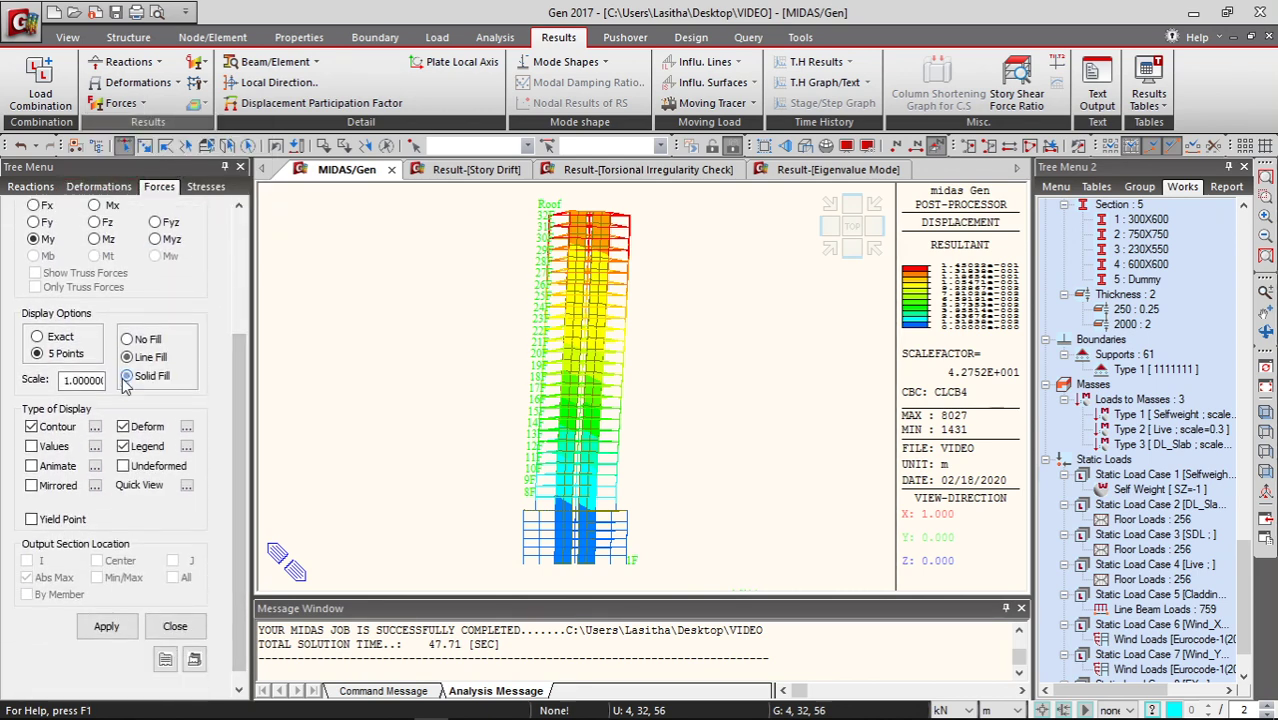
pyautogui.click(103, 628)
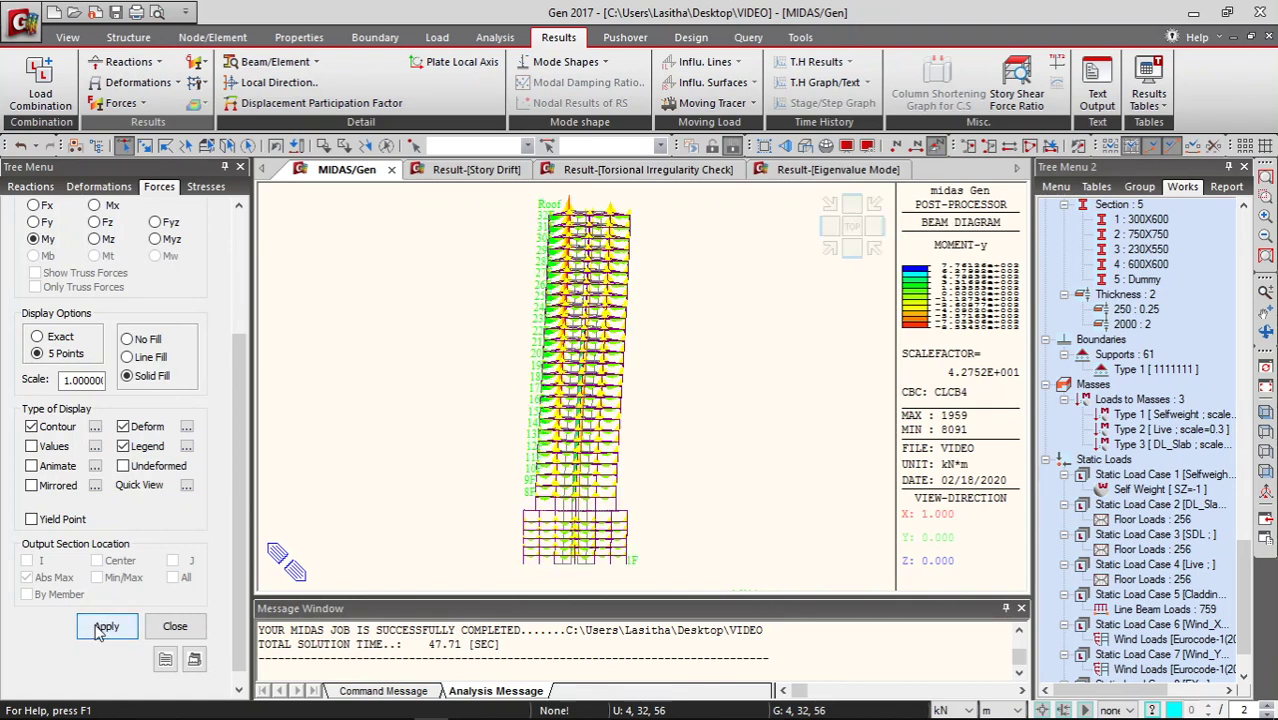
# Select elements by an XY plane at Z 117.7252.
pyautogui.click(207, 145)
pyautogui.click(285, 276)
pyautogui.click(591, 213)
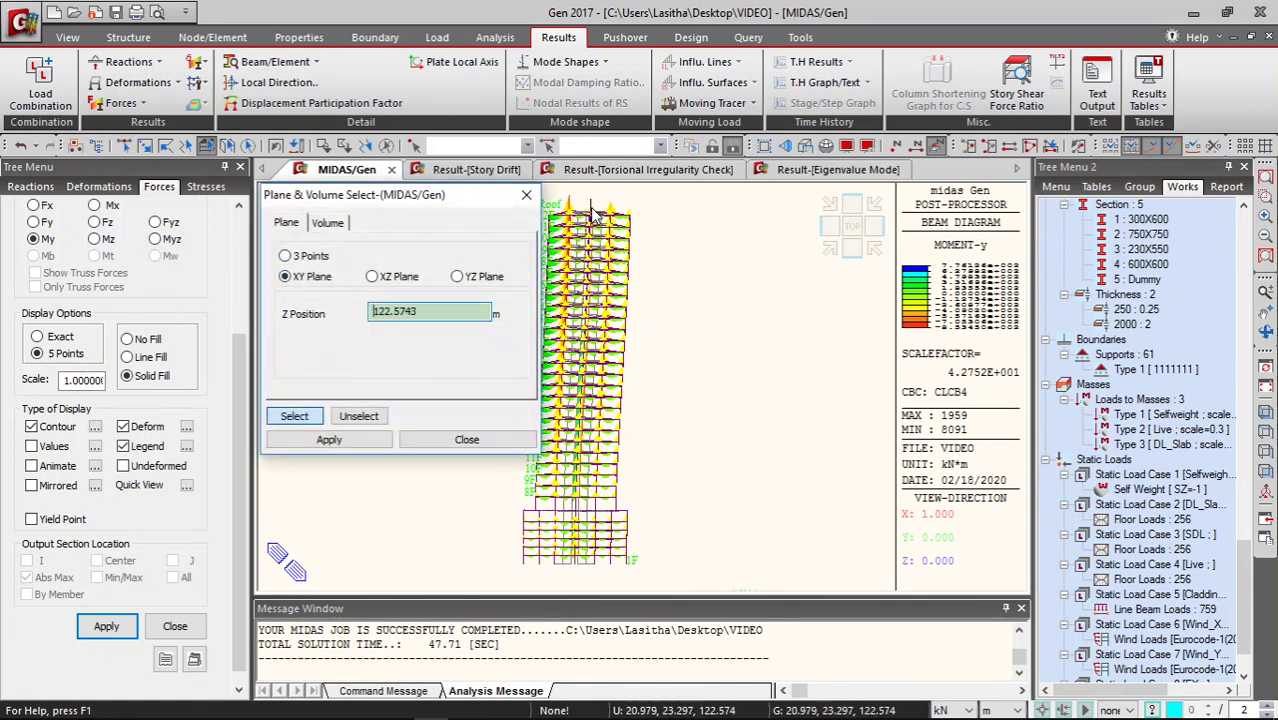
pyautogui.click(590, 222)
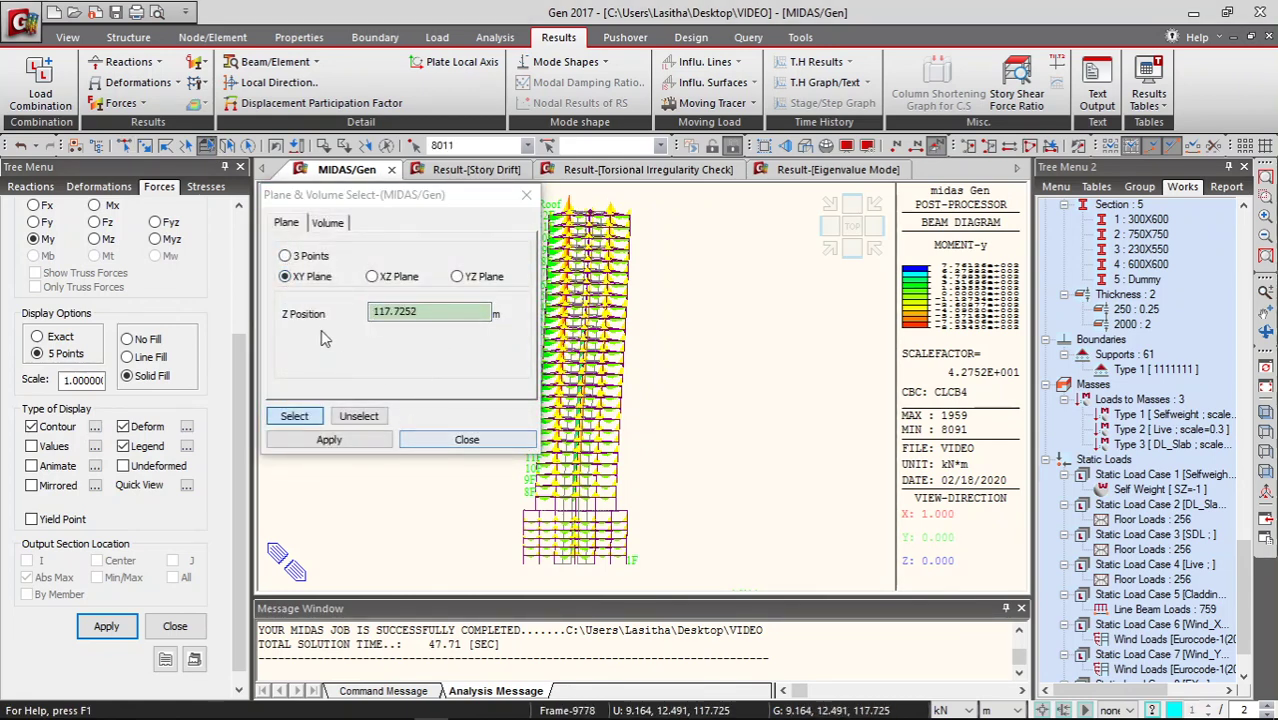
pyautogui.click(466, 439)
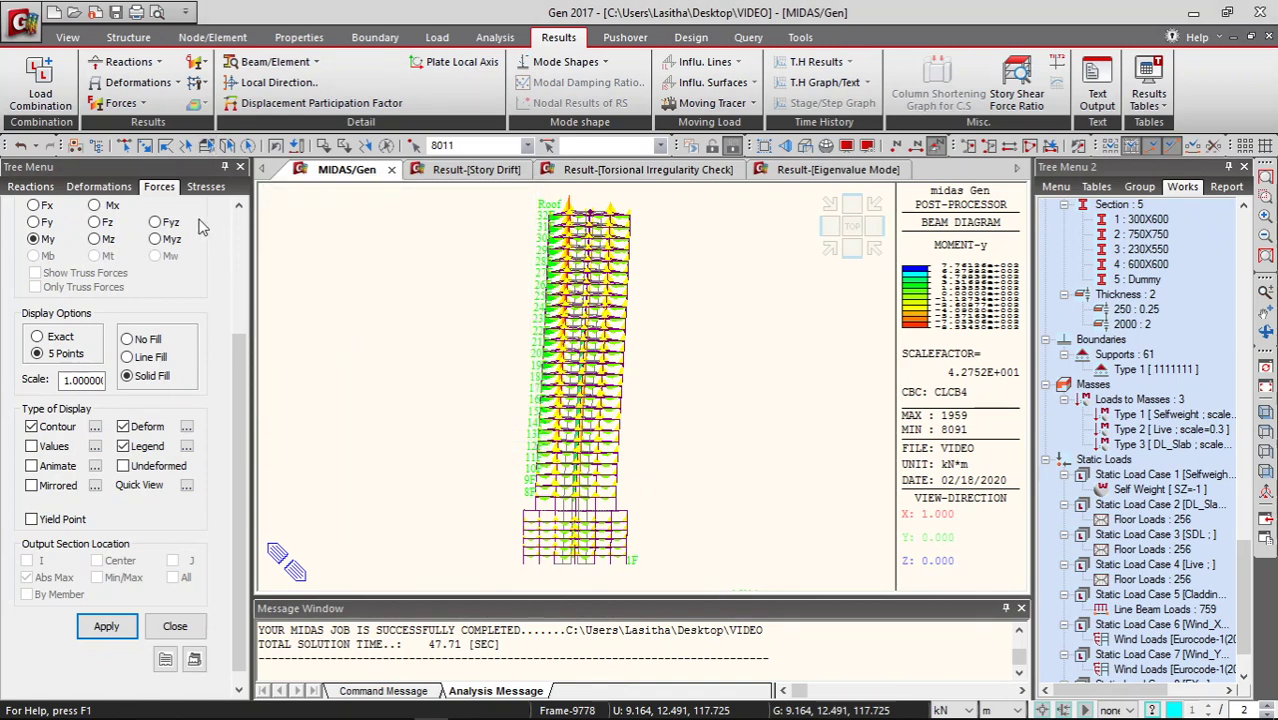
pyautogui.click(205, 146)
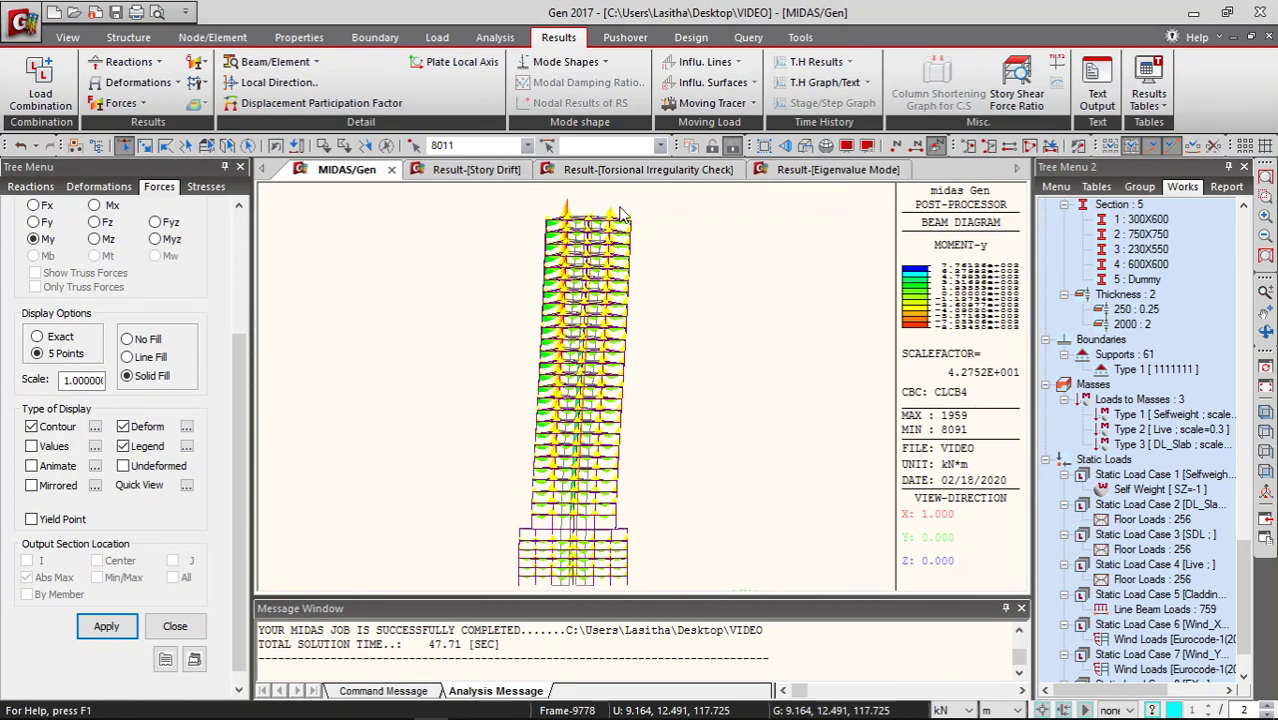
# Window-select the roof-level beams, activate them, and zoom in.
pyautogui.moveTo(675, 247); pyautogui.dragTo(475, 313)
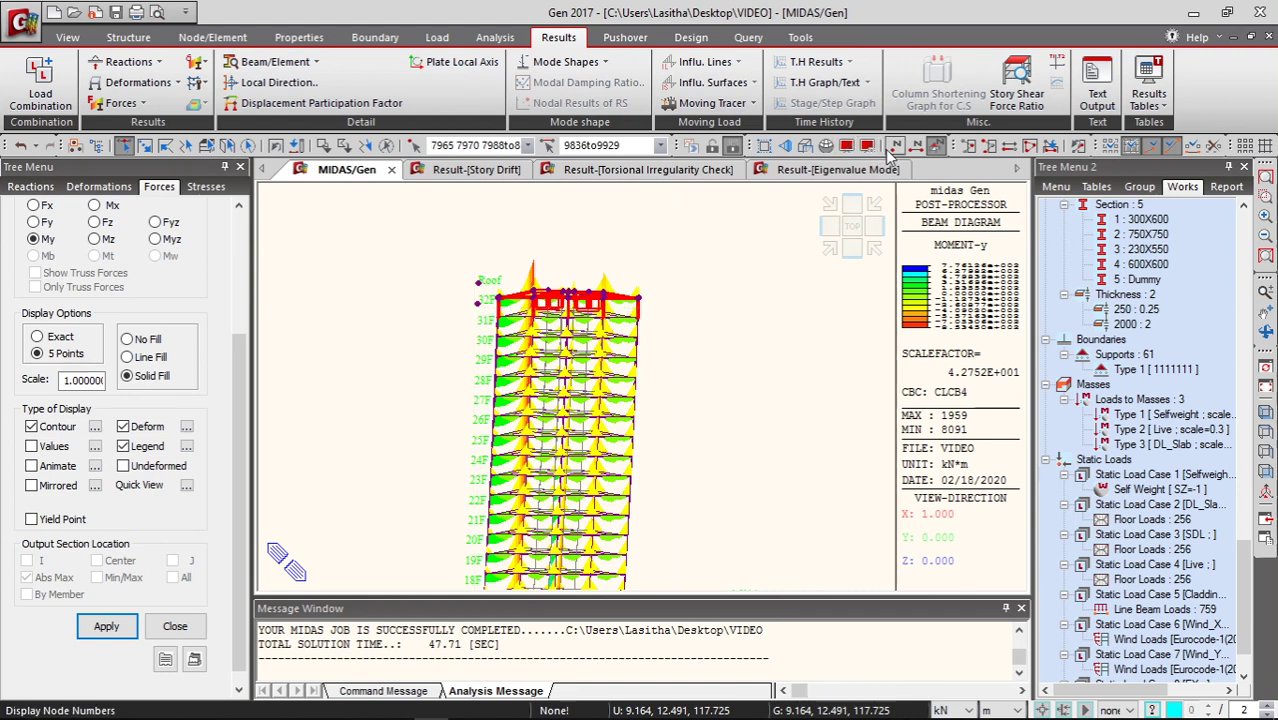
pyautogui.click(967, 146)
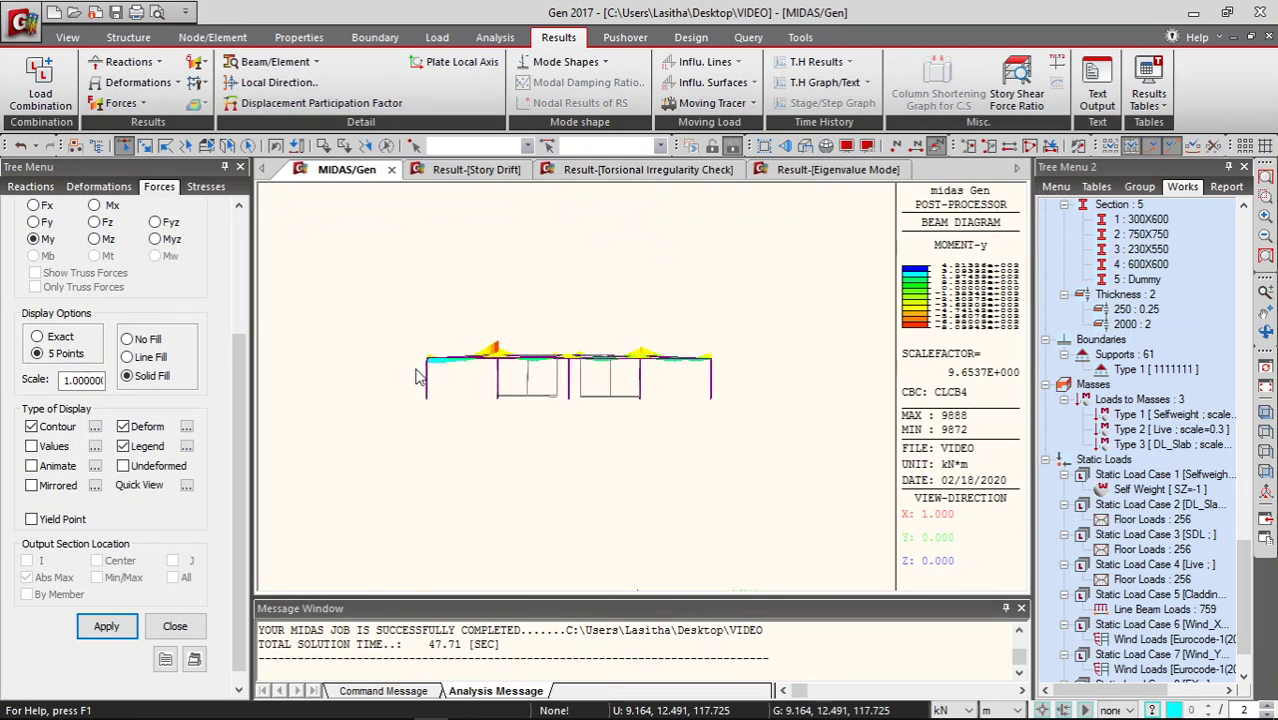
pyautogui.scroll(3, 412, 366)
pyautogui.scroll(-1, 412, 366)
pyautogui.scroll(1, 600, 360)
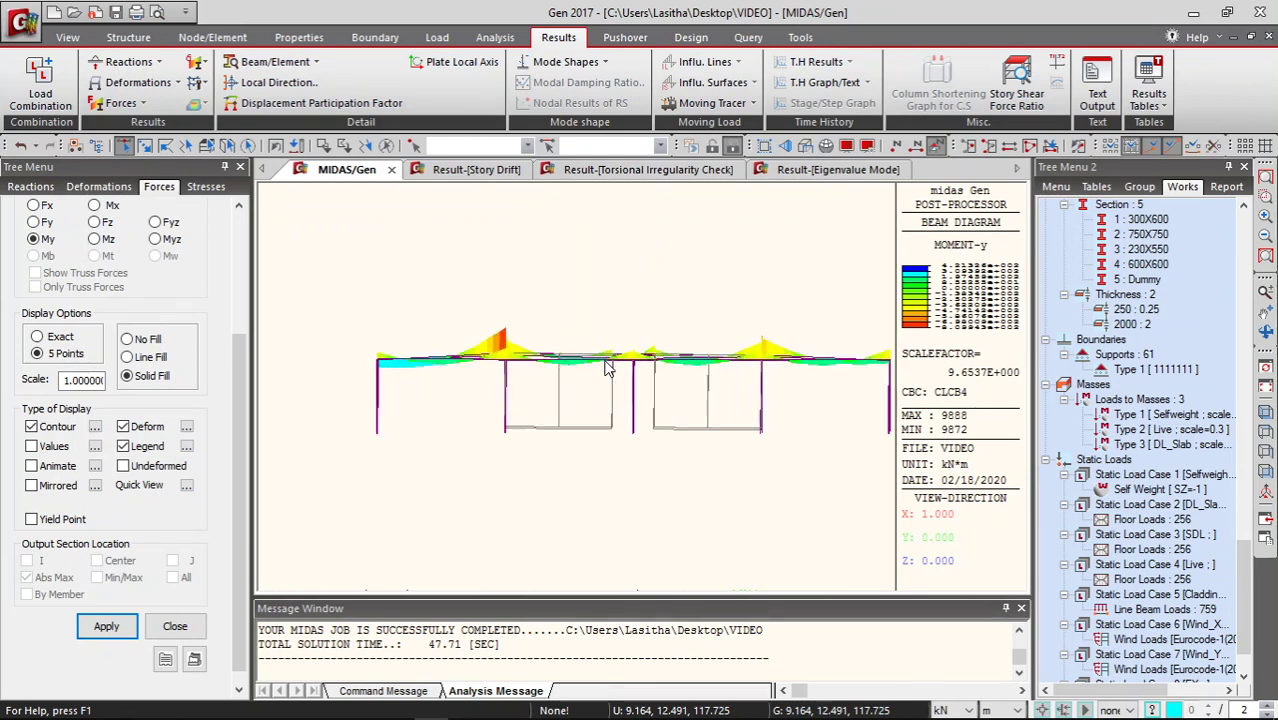
pyautogui.scroll(-2, 605, 366)
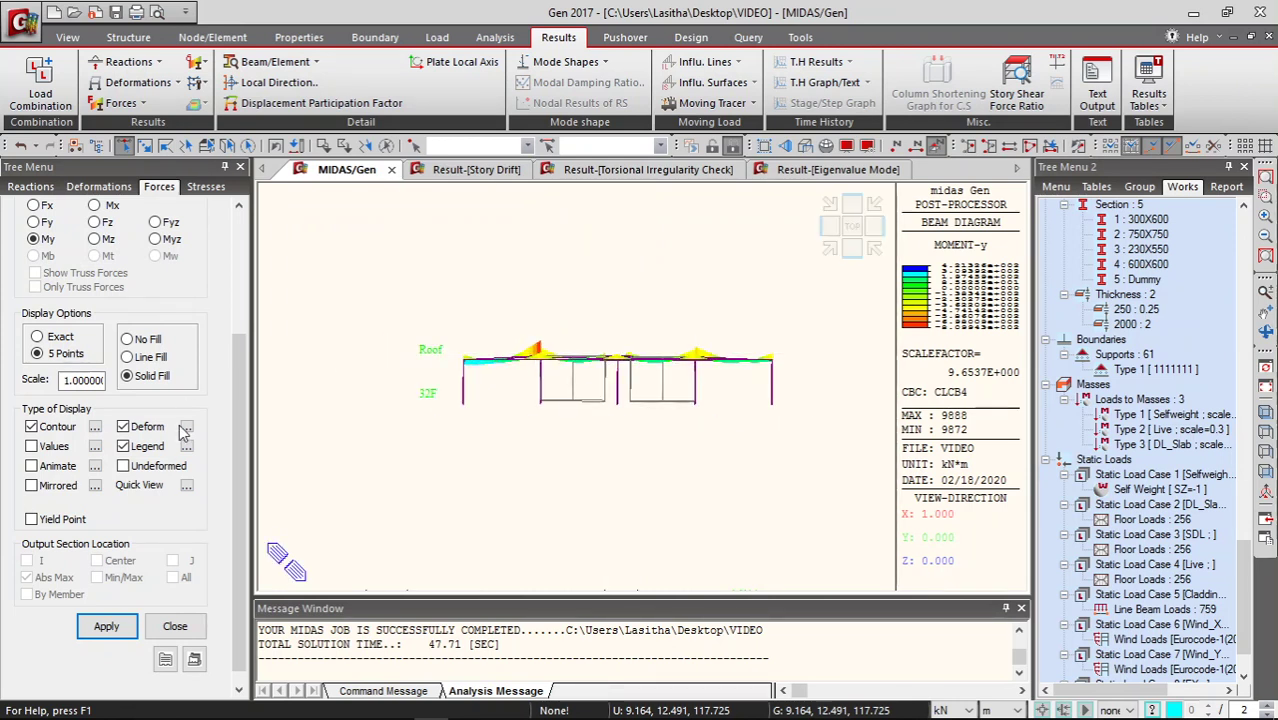